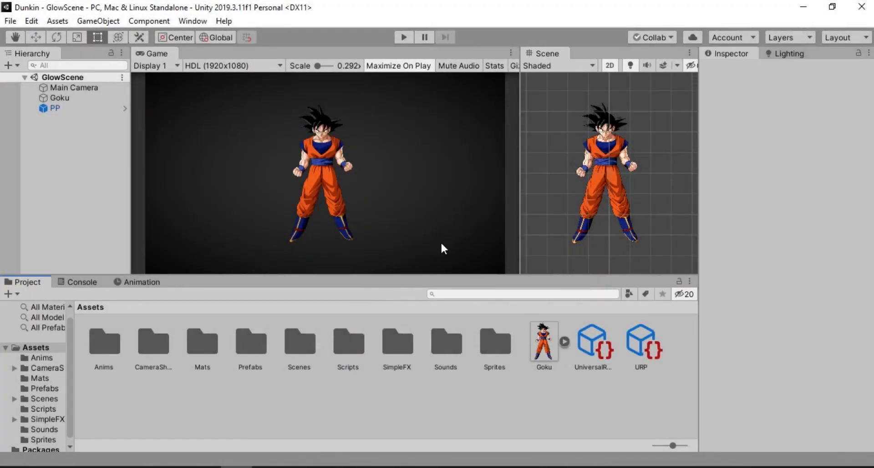
Step: Inspect the Goku sprite's import settings and its scene object, then clear the selection
click(550, 341)
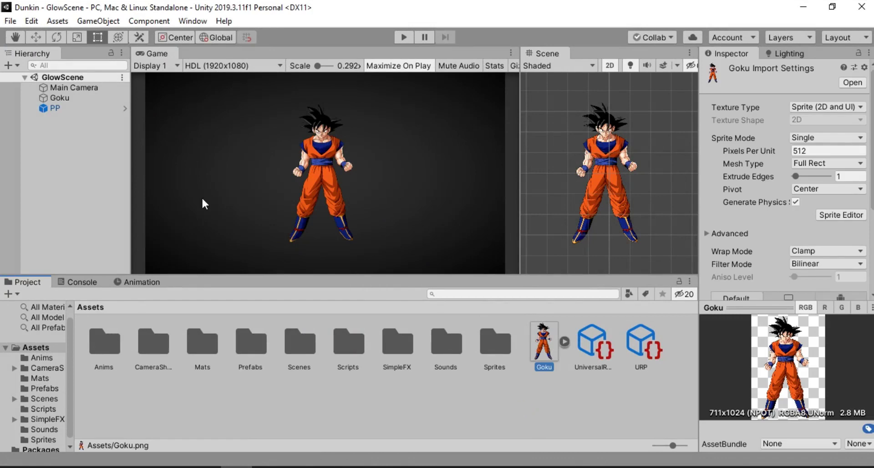
click(73, 99)
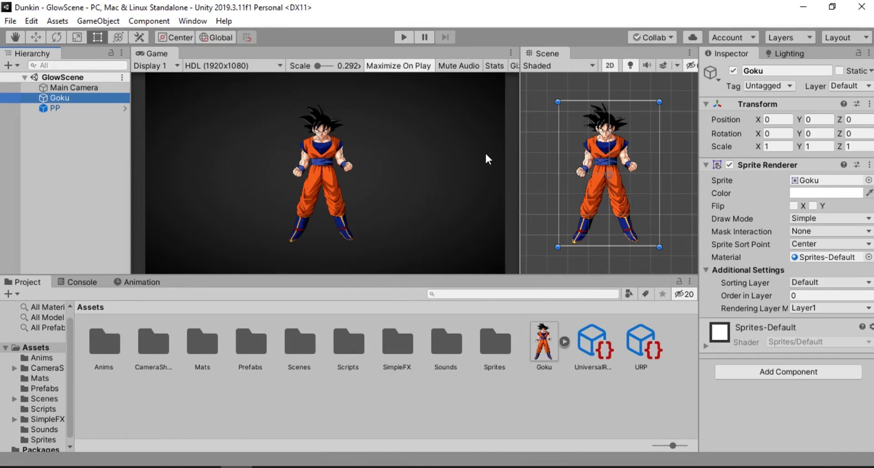
click(355, 260)
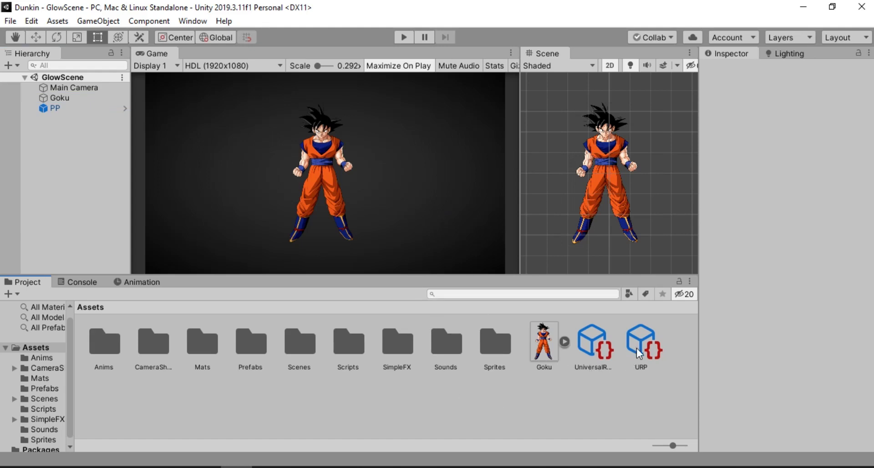
Step: Confirm Universal RP 7.3.1 is installed by searching 'univer' in the Package Manager
click(191, 19)
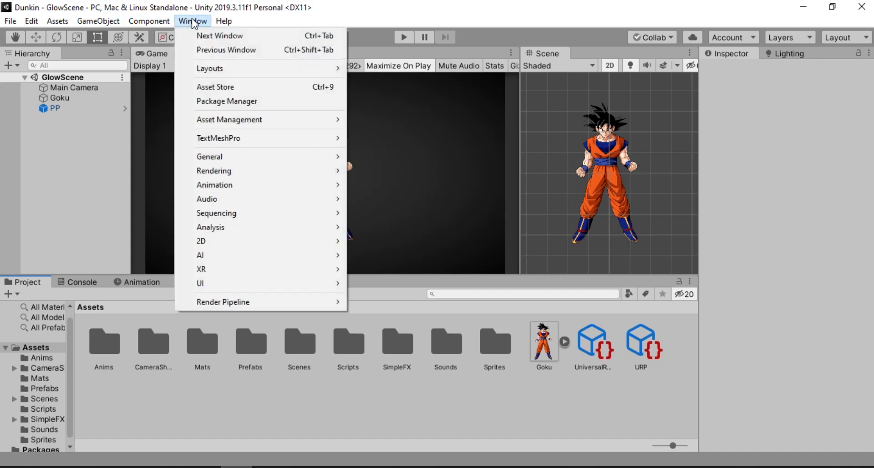
click(229, 103)
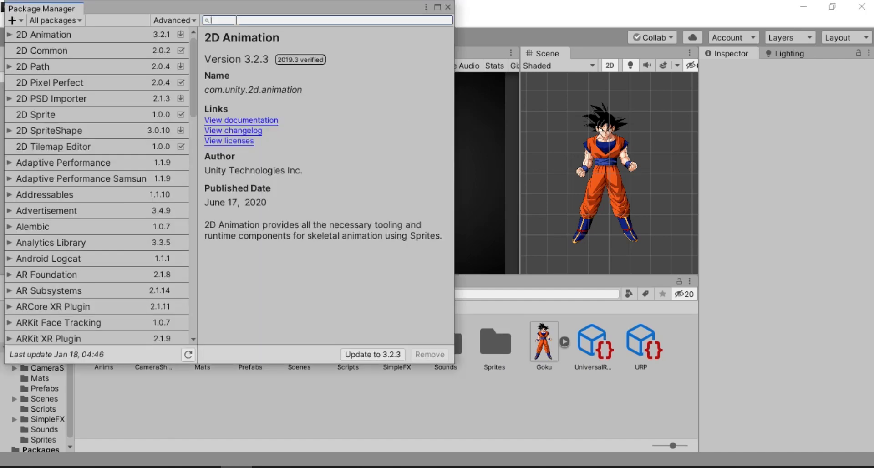
text(unive)
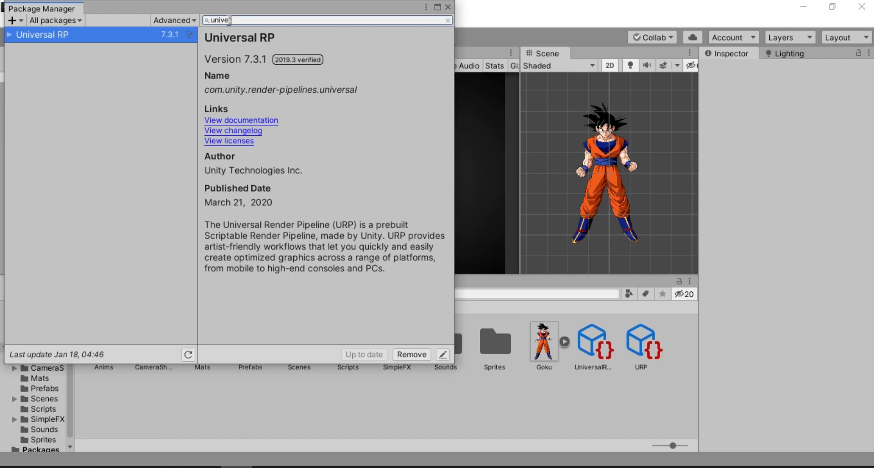
text(r)
click(448, 6)
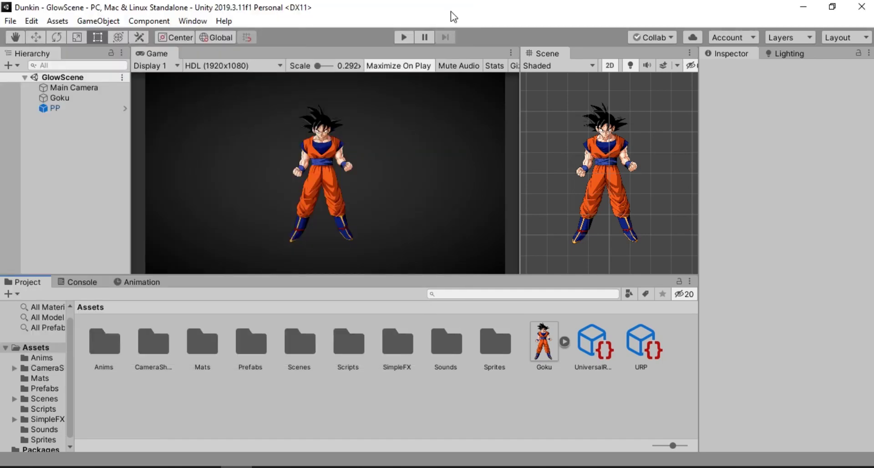
Step: Create a URP Pipeline Asset with Forward Renderer and view its renderer asset's settings
right_click(509, 423)
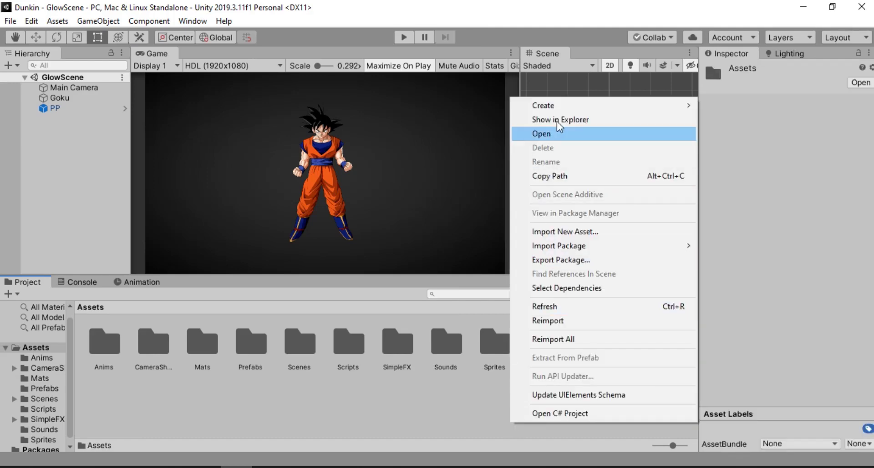
mouse_move(556, 111)
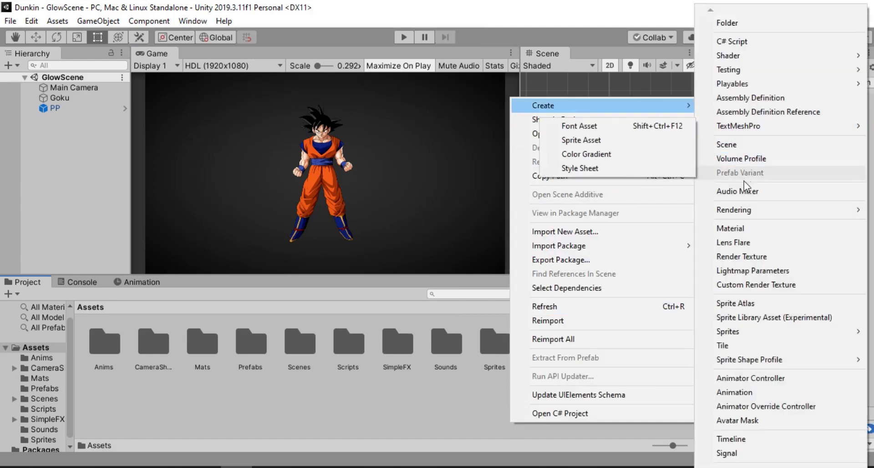
mouse_move(750, 211)
mouse_move(682, 211)
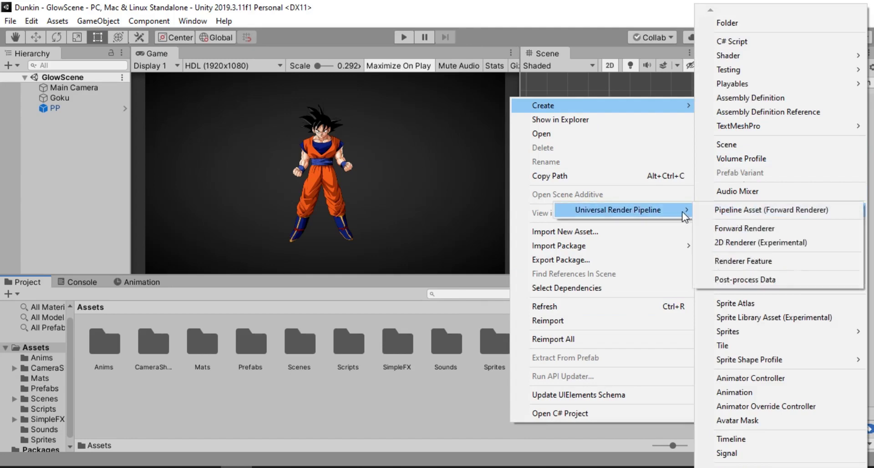
click(750, 210)
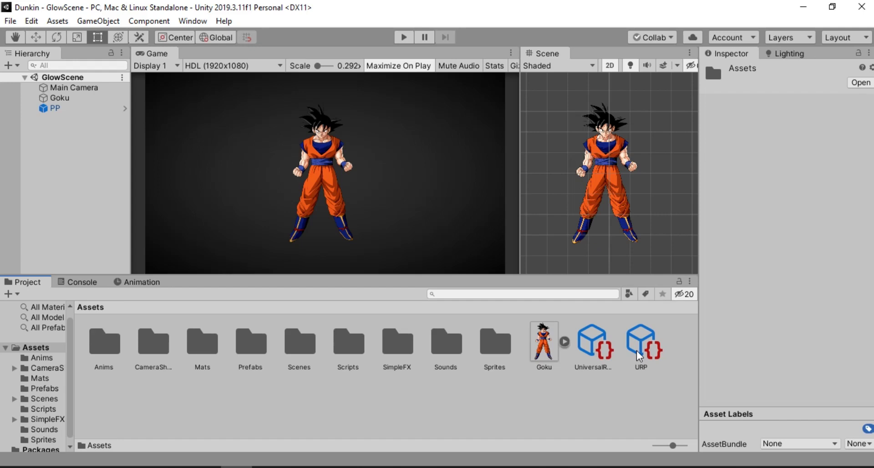
click(637, 351)
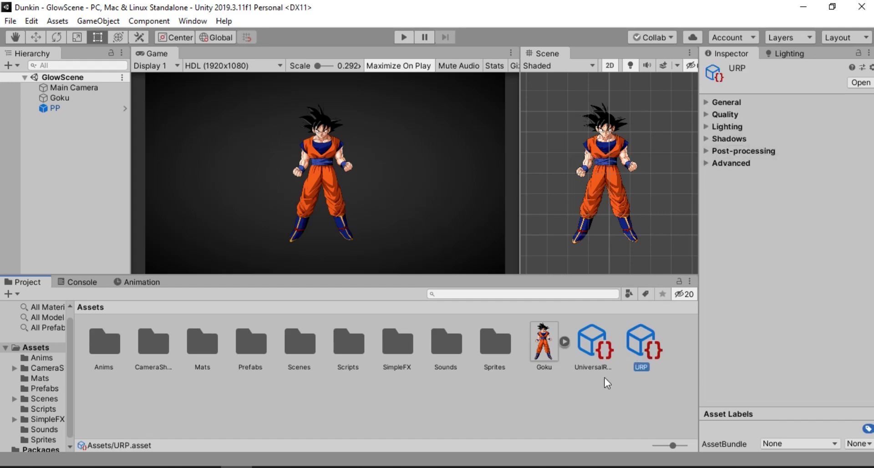
click(593, 354)
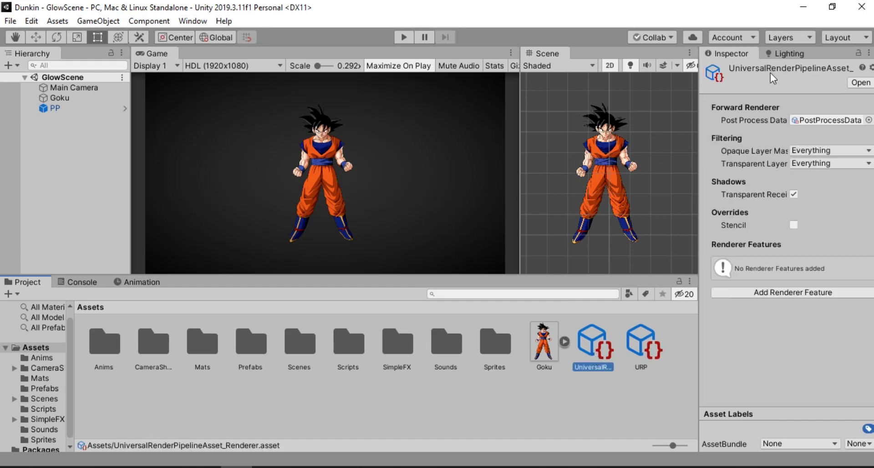
Step: Enable HDR in the URP pipeline asset's Quality settings
click(647, 348)
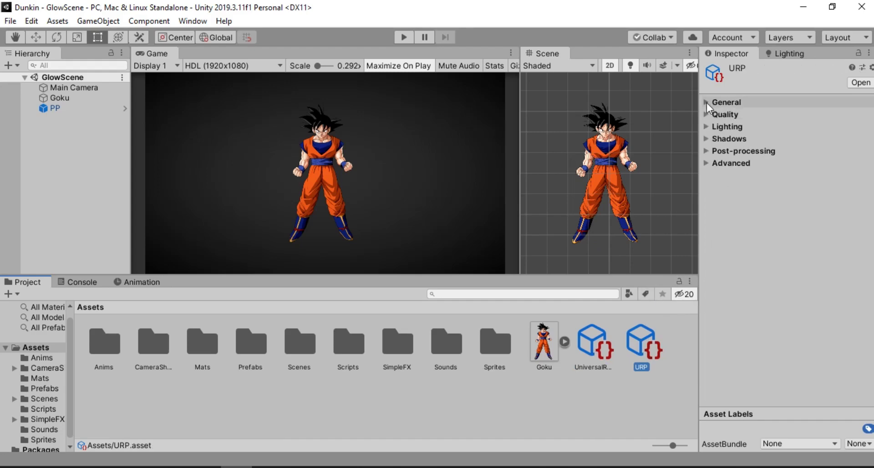
click(708, 115)
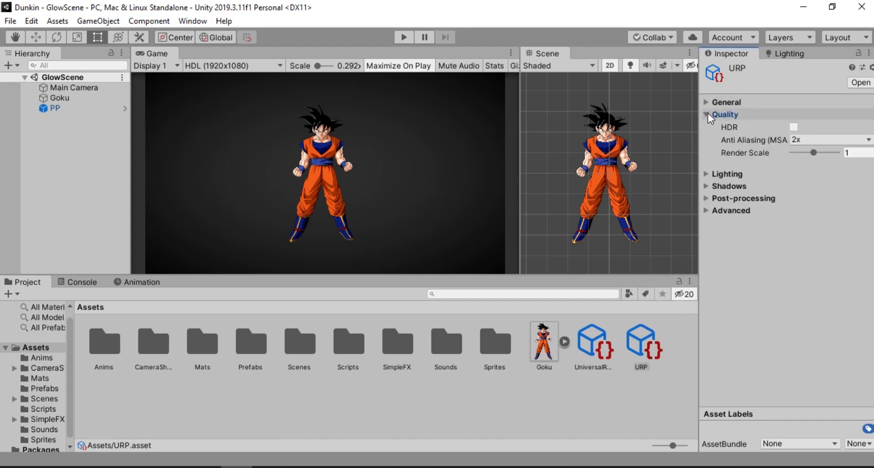
click(793, 127)
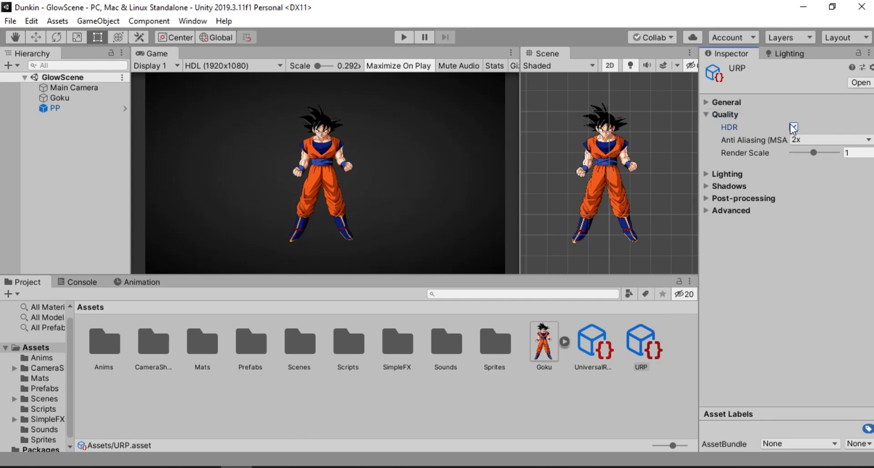
click(708, 115)
Step: Check the PP volume's Bloom and Vignette overrides and the Main Camera's Post Processing option
click(75, 88)
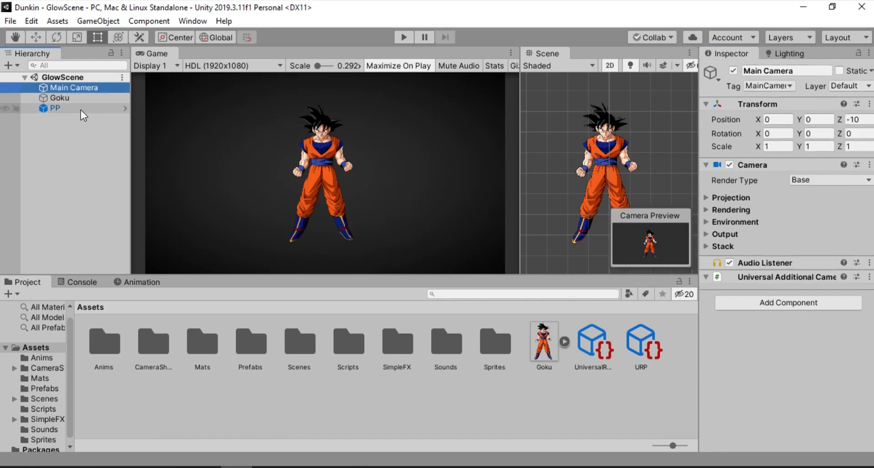
click(97, 108)
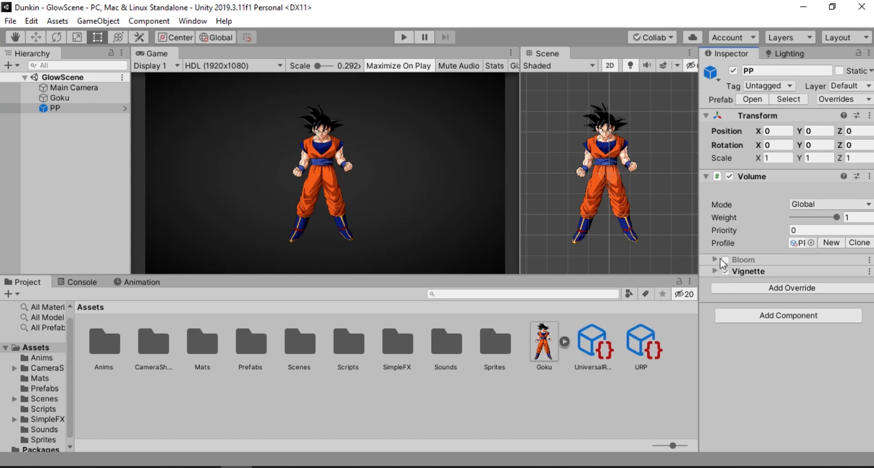
click(81, 87)
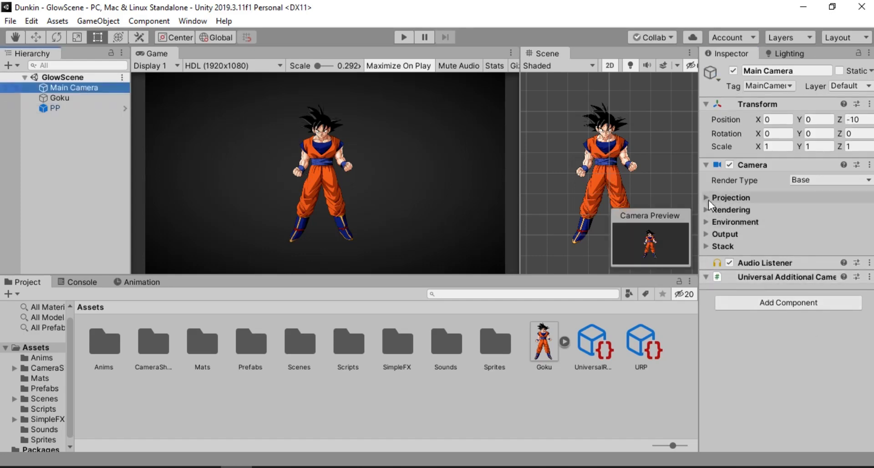
click(708, 209)
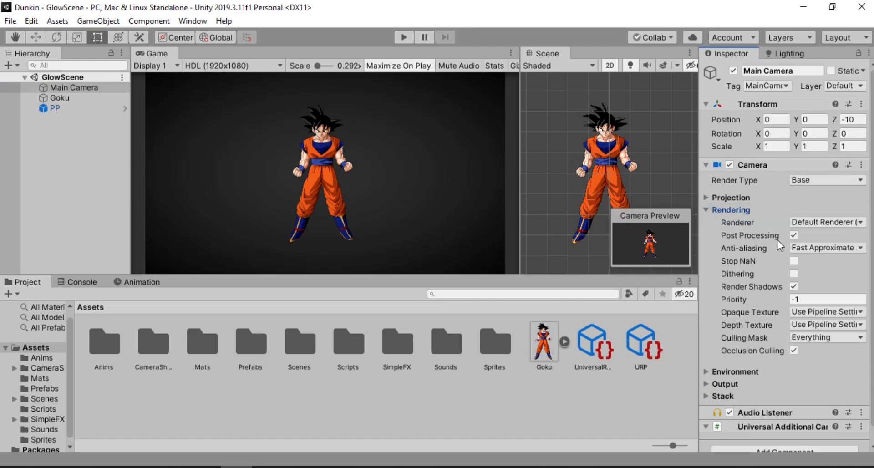
click(706, 207)
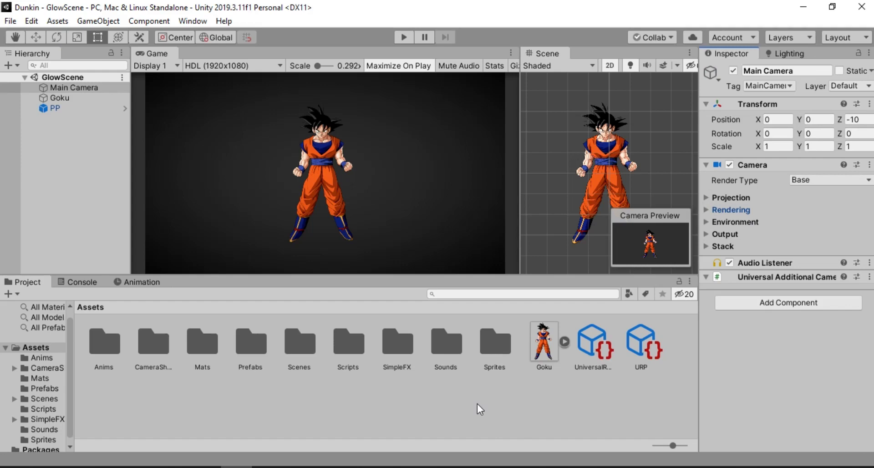
Step: Create a 2D Renderer Sprite Unlit Graph in Assets and name it GlowShader
right_click(508, 417)
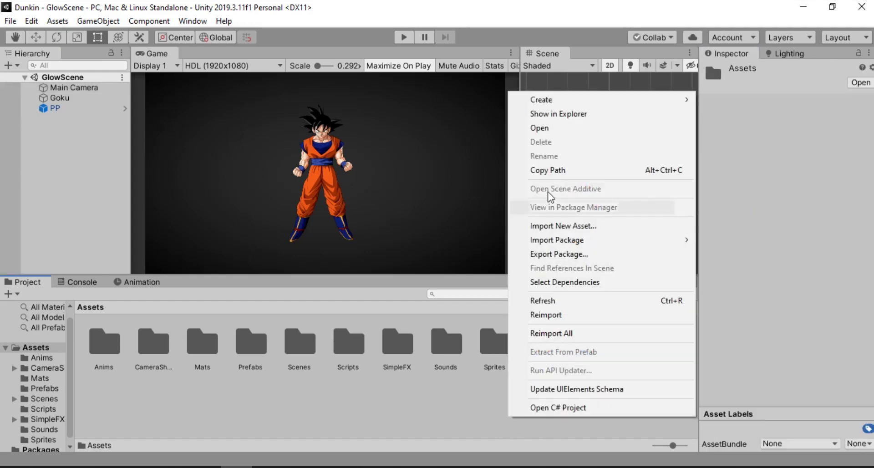
mouse_move(556, 106)
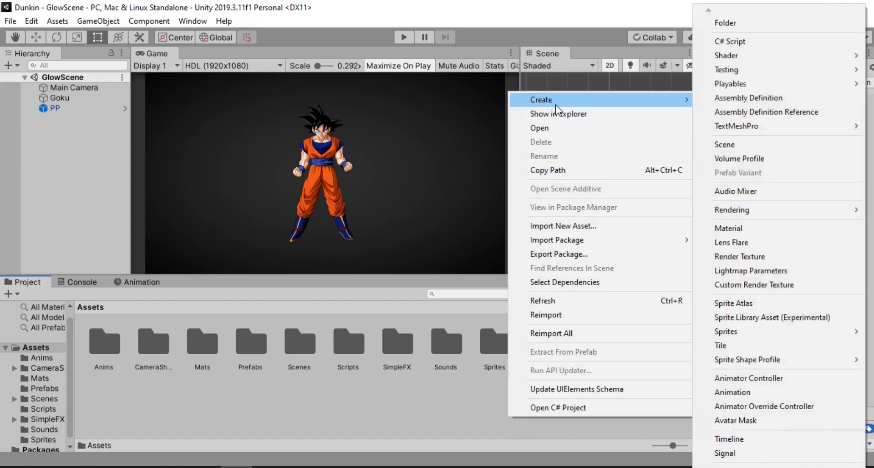
mouse_move(741, 56)
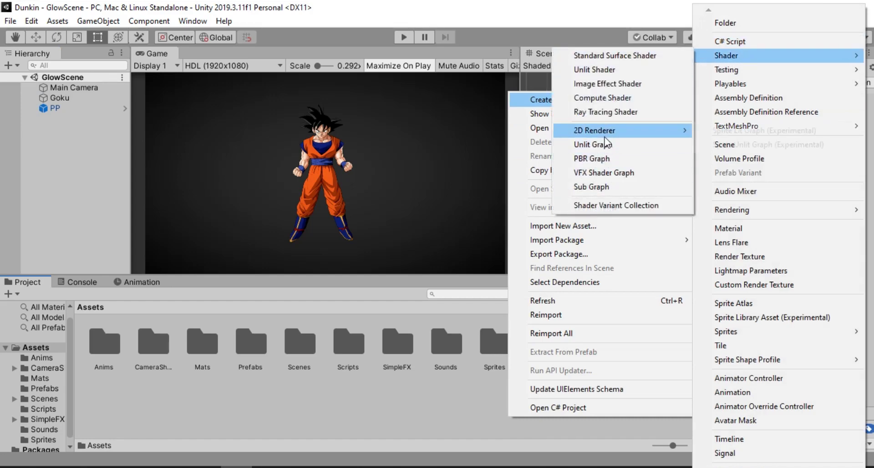
mouse_move(605, 134)
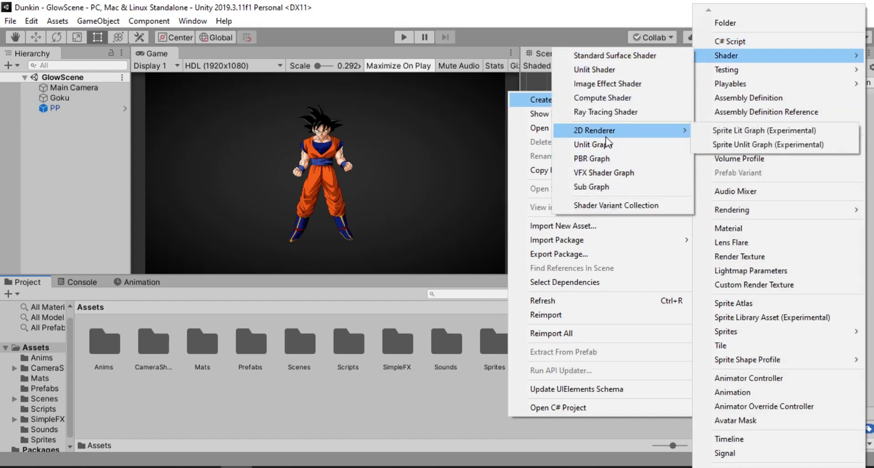
click(741, 145)
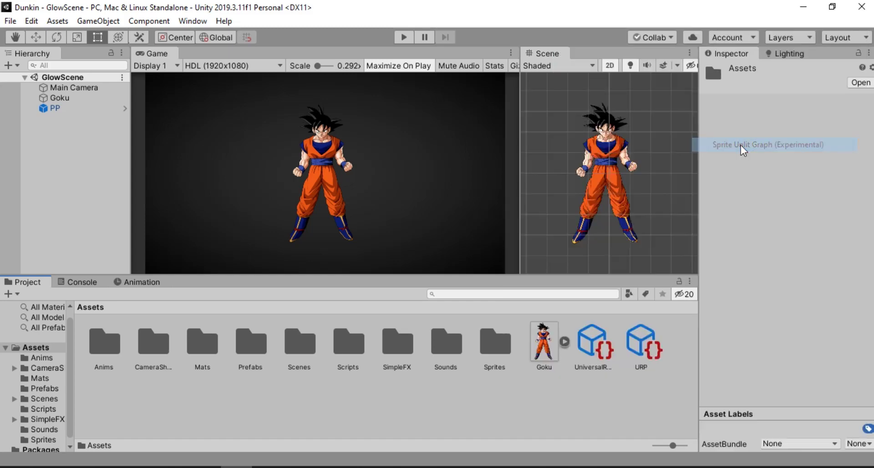
text(GlowShadeer)
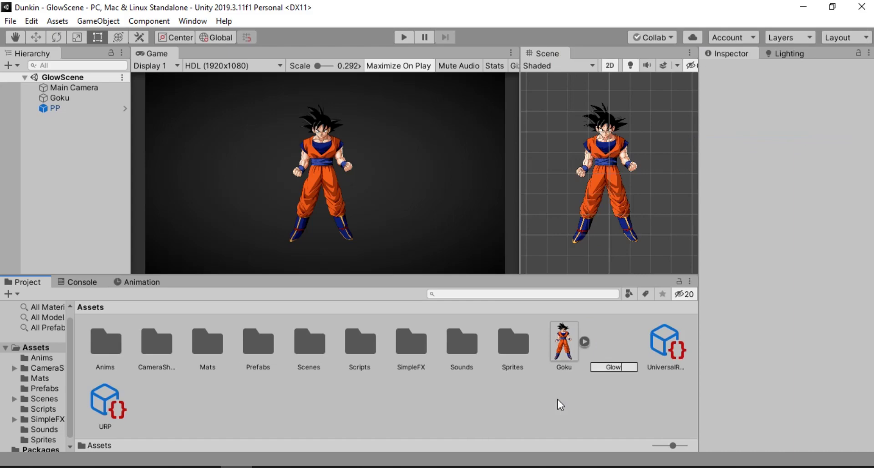
key(BackSpace)
key(BackSpace)
text(r)
key(Return)
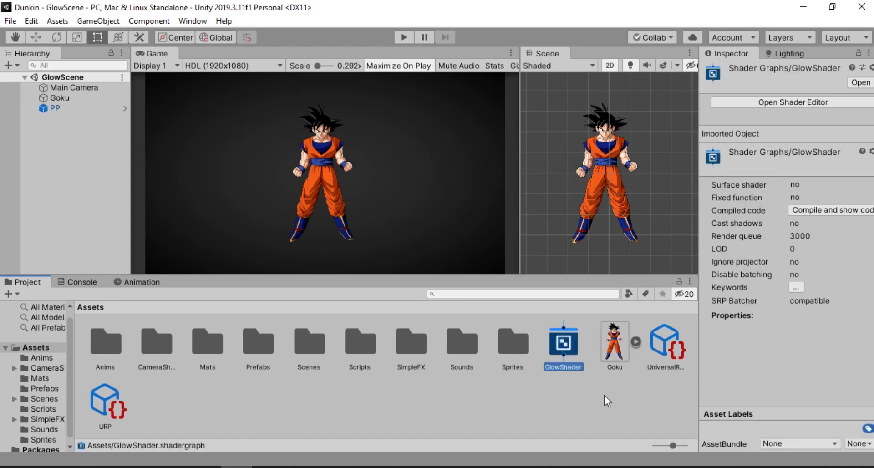
double_click(563, 346)
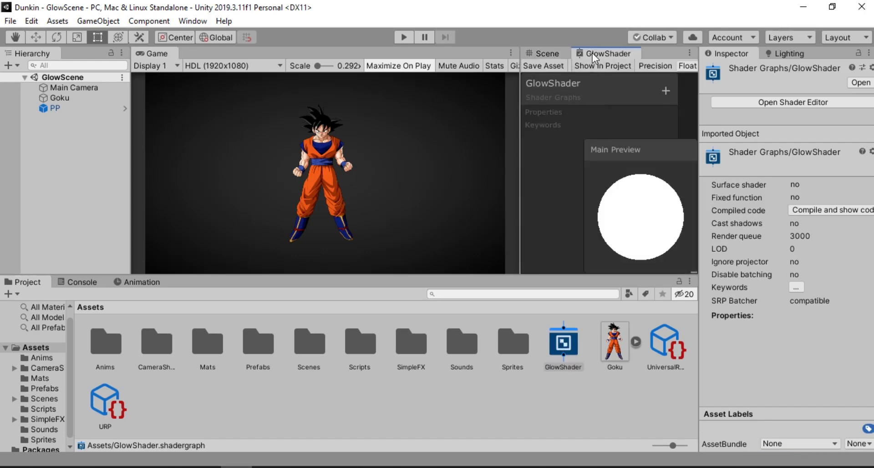
double_click(592, 53)
key(a)
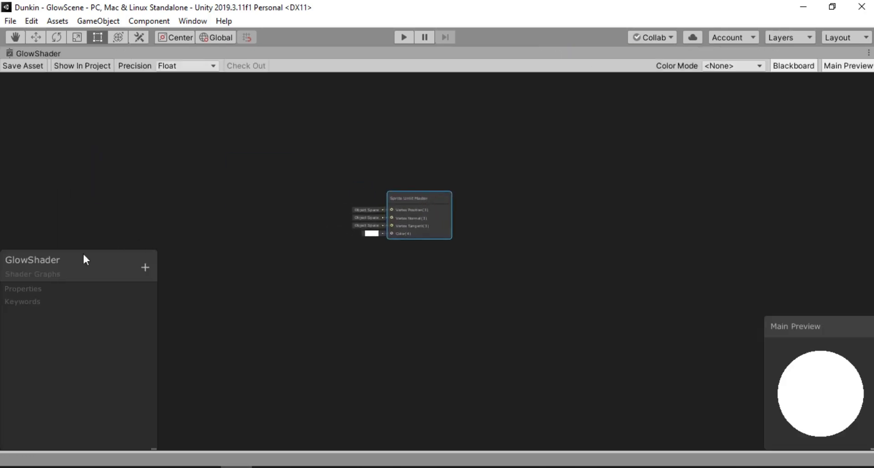
drag(83, 255, 28, 75)
scroll(292, 168, up, 4)
drag(520, 219, 795, 178)
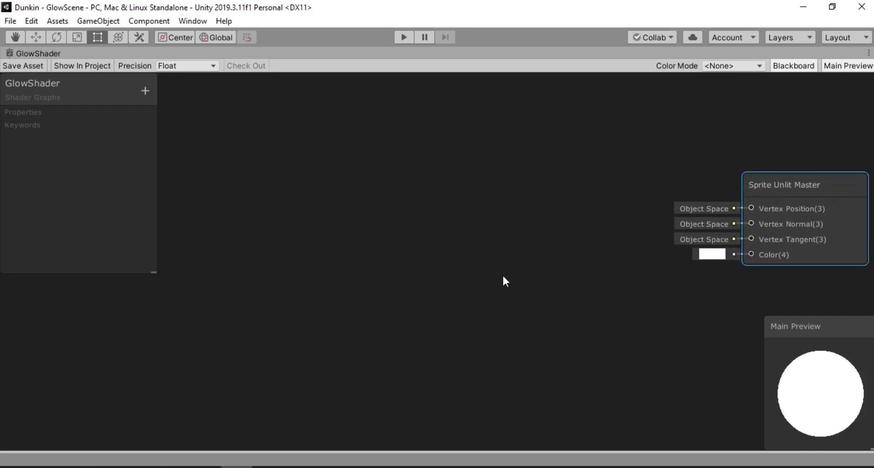
alt+scroll(460, 214, down, 1)
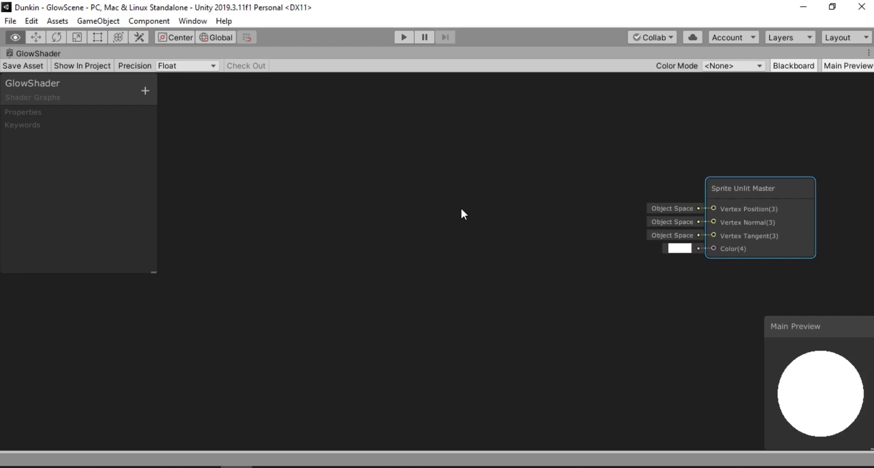
alt+drag(461, 214, 509, 213)
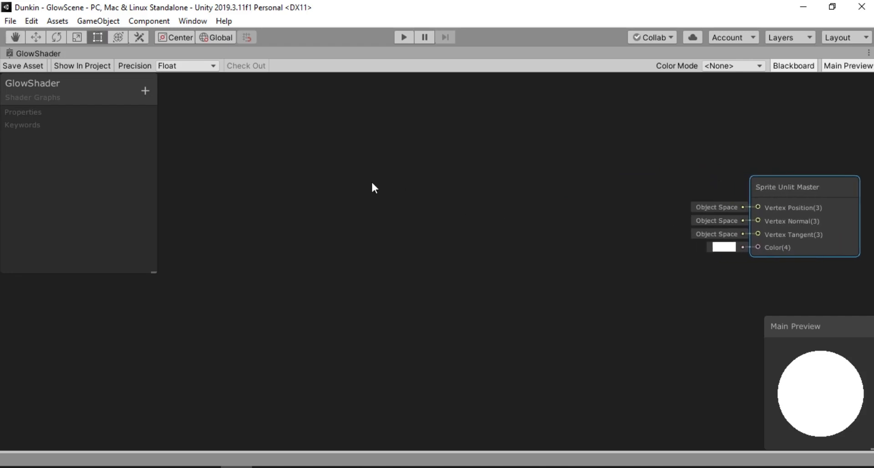
Step: Add a Texture 2D Asset node via a 'tex' search, reposition it, and open its texture picker
right_click(395, 212)
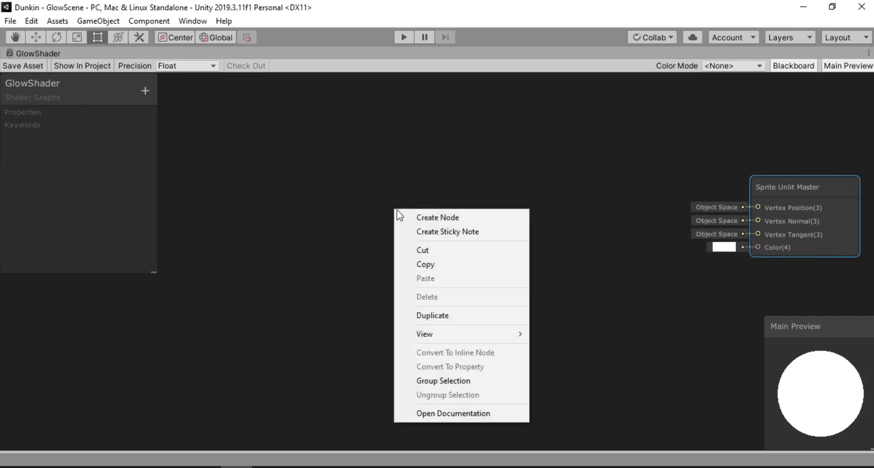
click(432, 218)
text(tex)
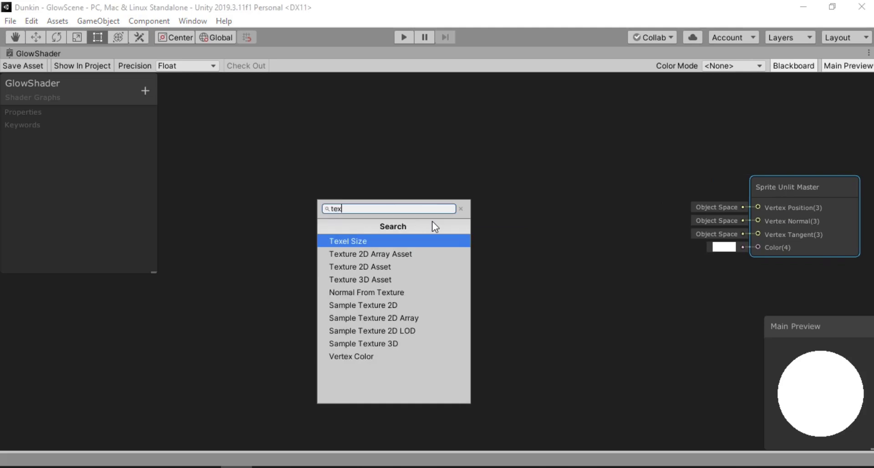
key(Down)
key(Down)
key(Return)
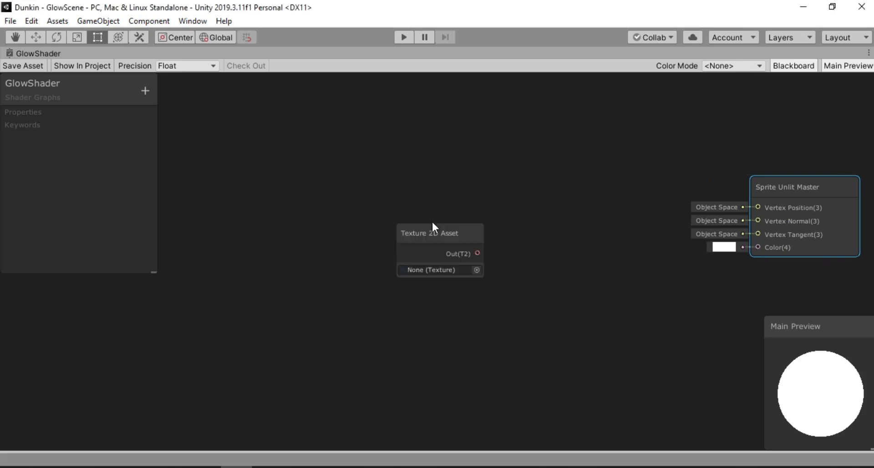
drag(436, 233, 324, 171)
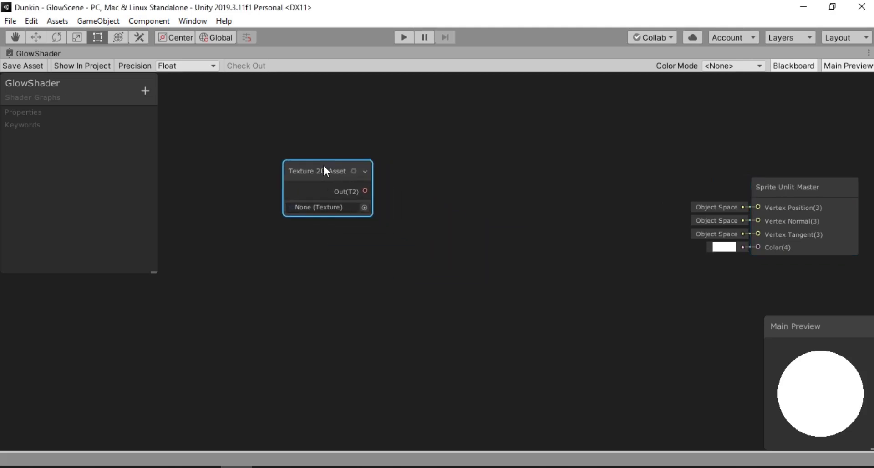
click(365, 207)
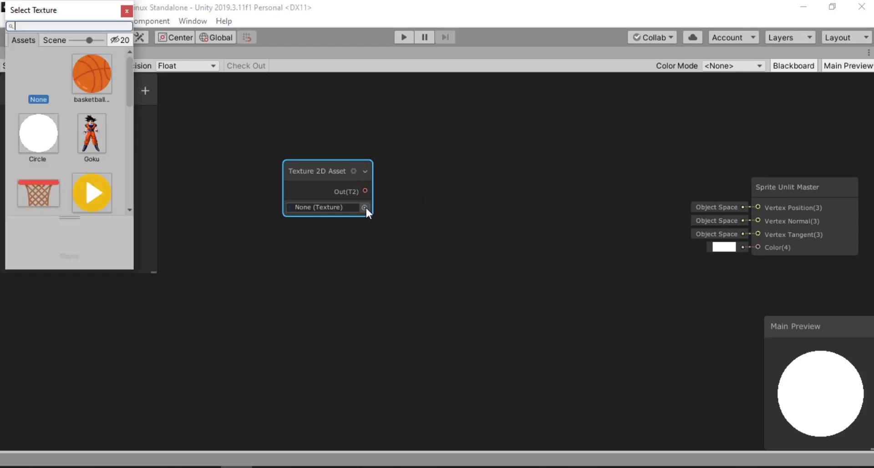
Step: Assign the Goku texture and feed it into a new Sample Texture 2D LOD node
click(92, 136)
click(127, 11)
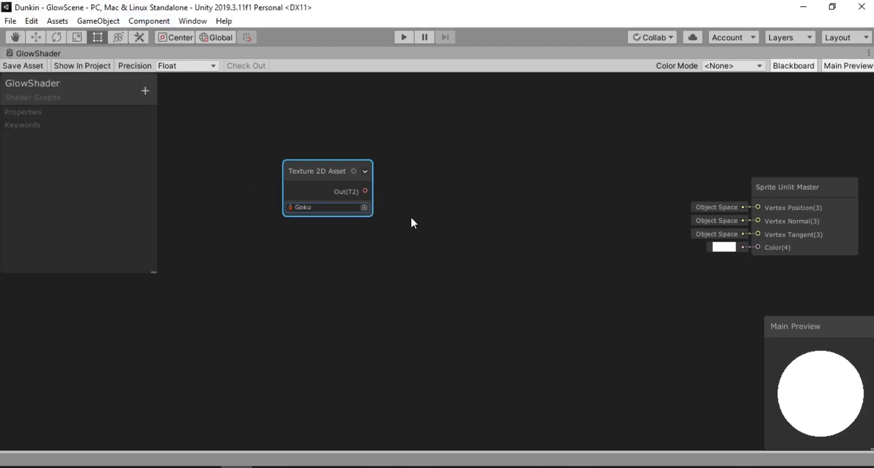
drag(366, 191, 637, 232)
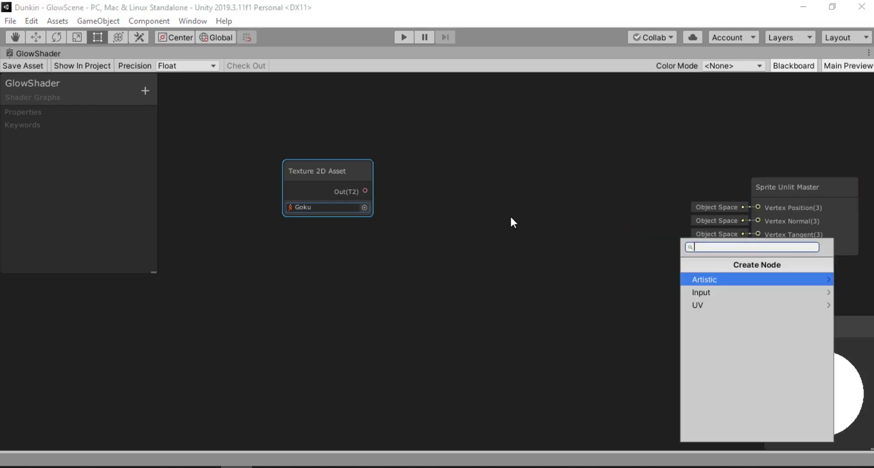
drag(365, 191, 408, 198)
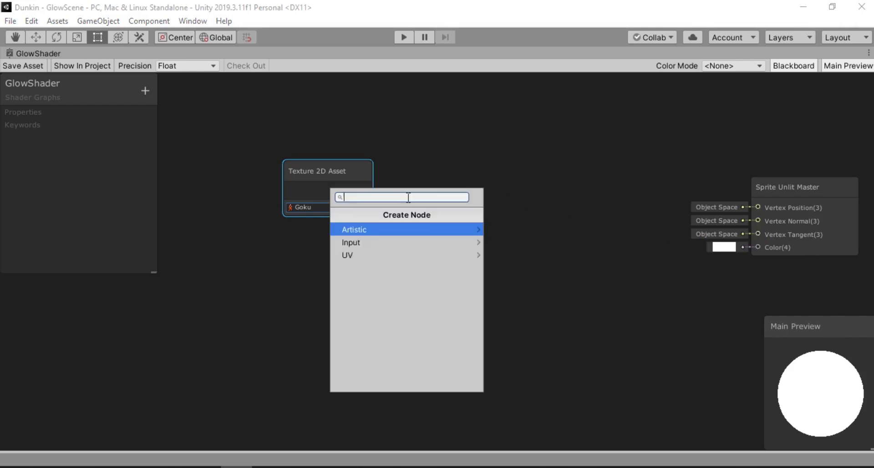
text(sam)
key(Return)
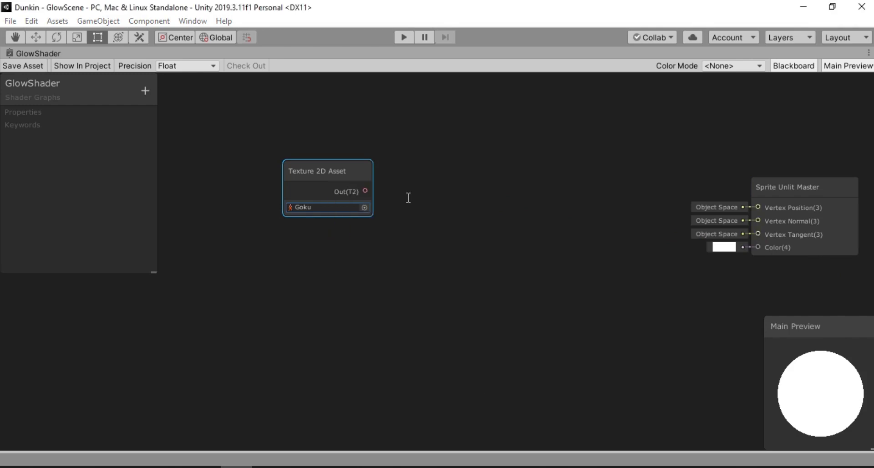
drag(462, 188, 469, 185)
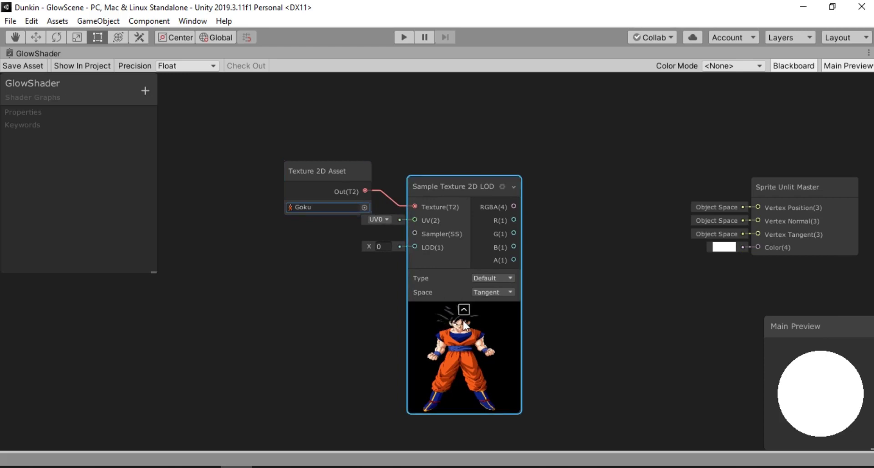
drag(323, 169, 343, 161)
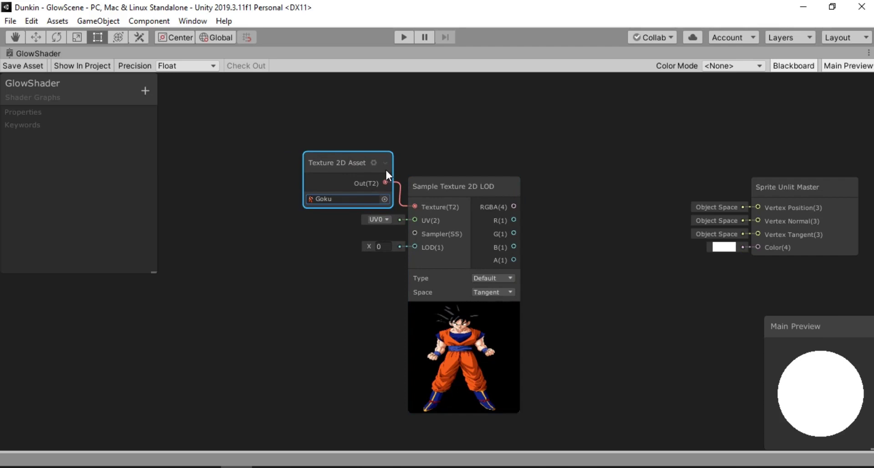
Step: Wire the sampled RGBA into master Color and switch the preview mesh to Quad
drag(513, 206, 759, 247)
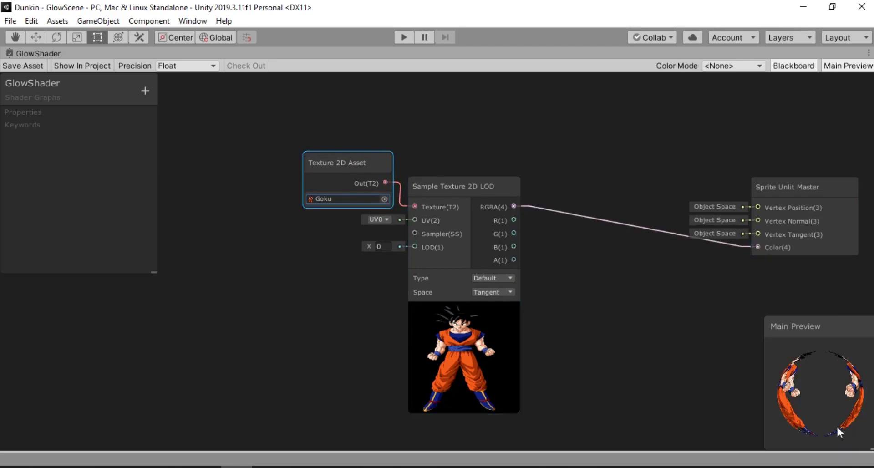
right_click(829, 389)
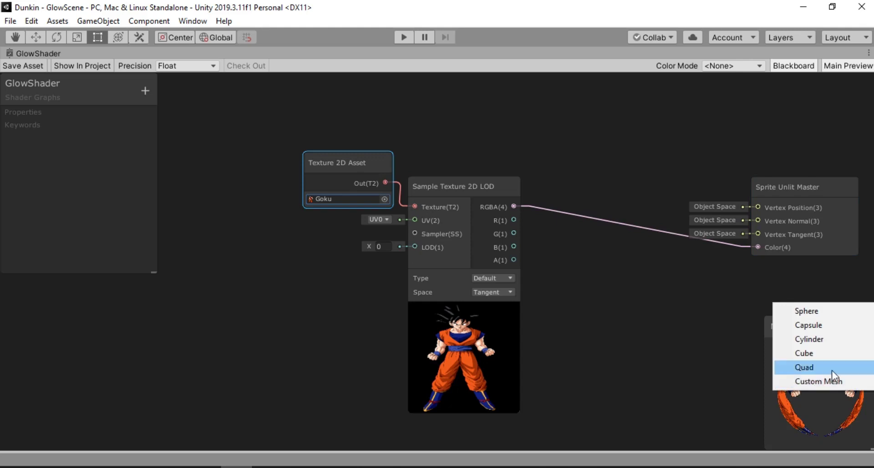
click(824, 371)
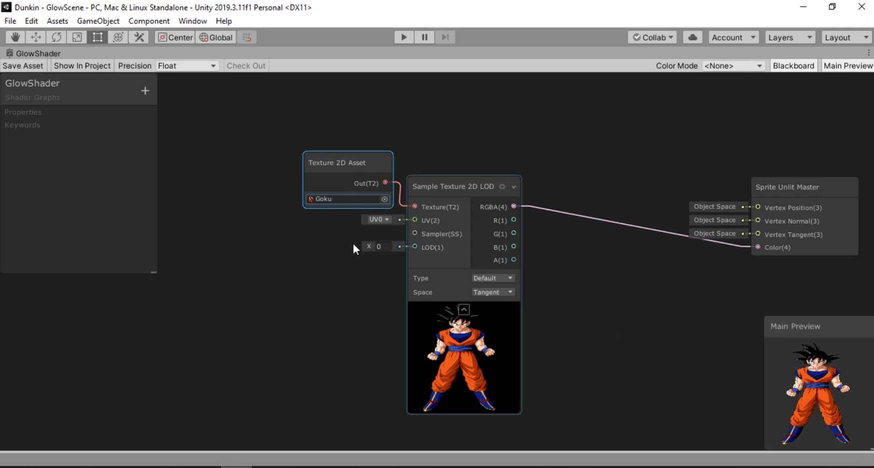
Step: Convert the Goku texture node into a shader property and clear its reference name
right_click(343, 162)
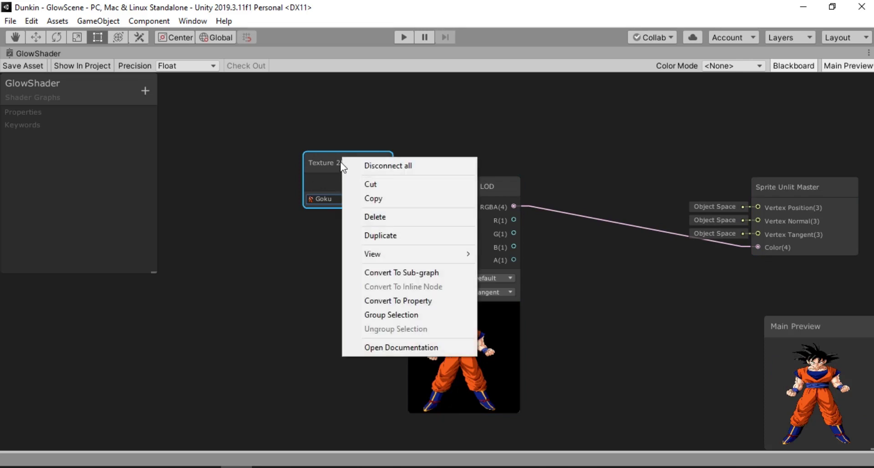
click(418, 302)
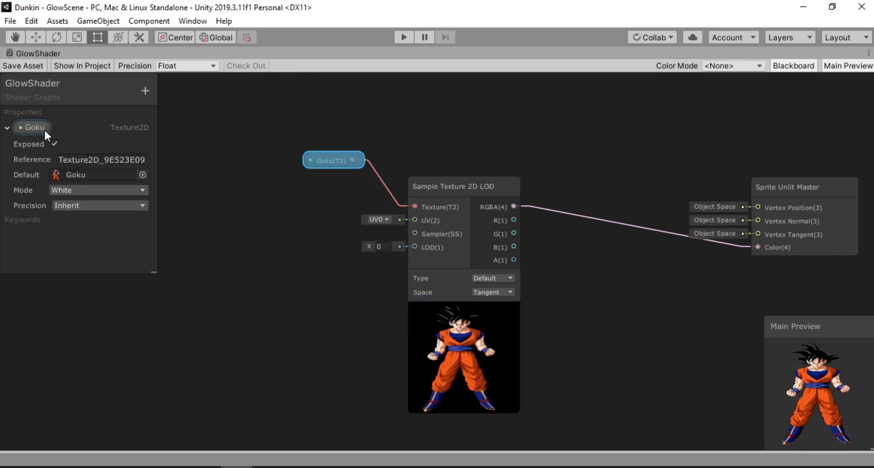
click(113, 160)
key(BackSpace)
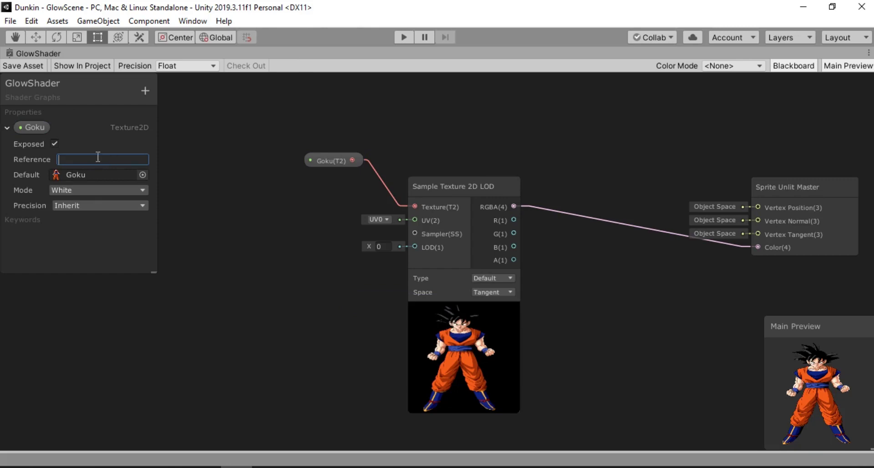
Step: Check the Goku sprite's renderer, then set the property's reference name to _MainTex
double_click(35, 51)
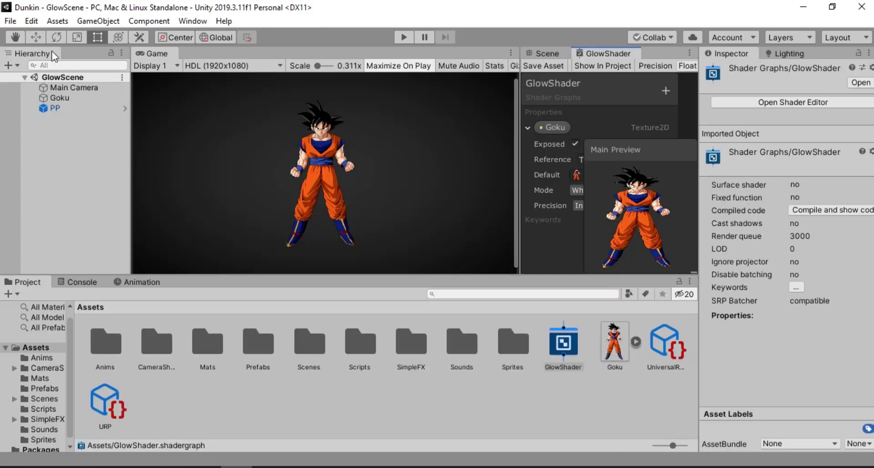
click(43, 99)
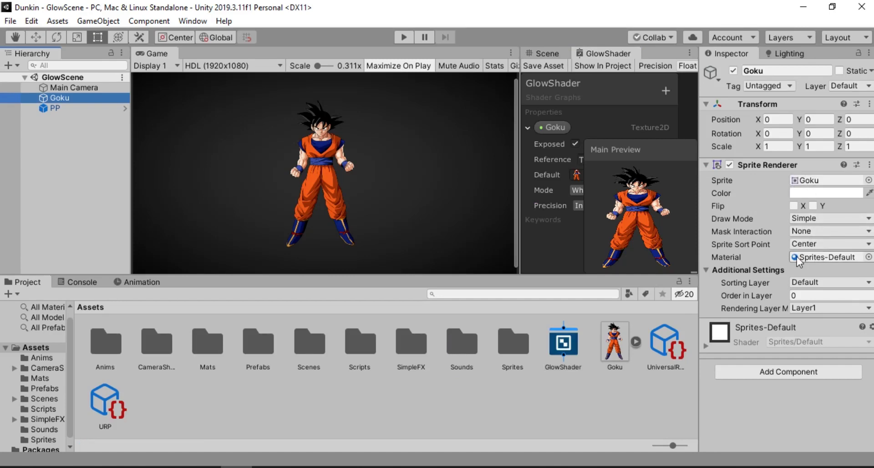
double_click(603, 54)
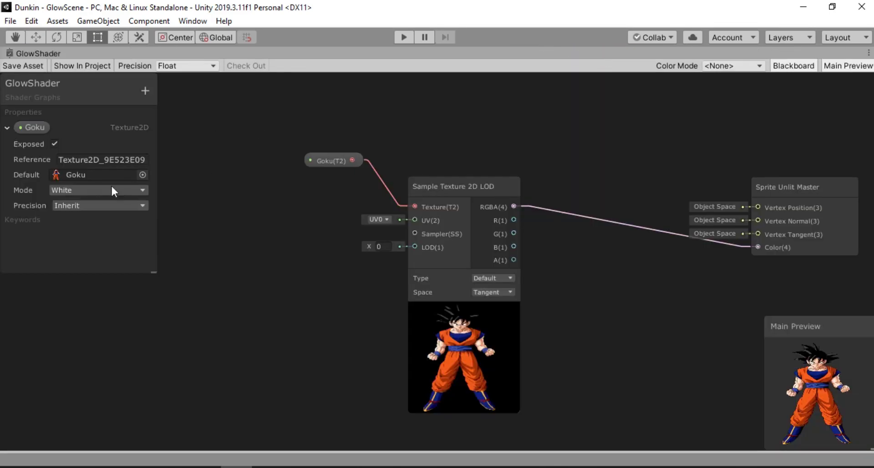
click(93, 160)
text(_MainT)
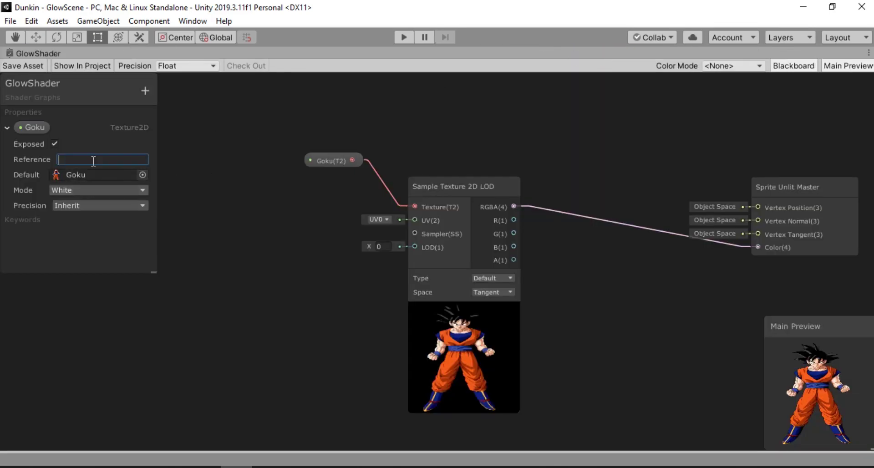
text(ex)
key(Return)
key(Return)
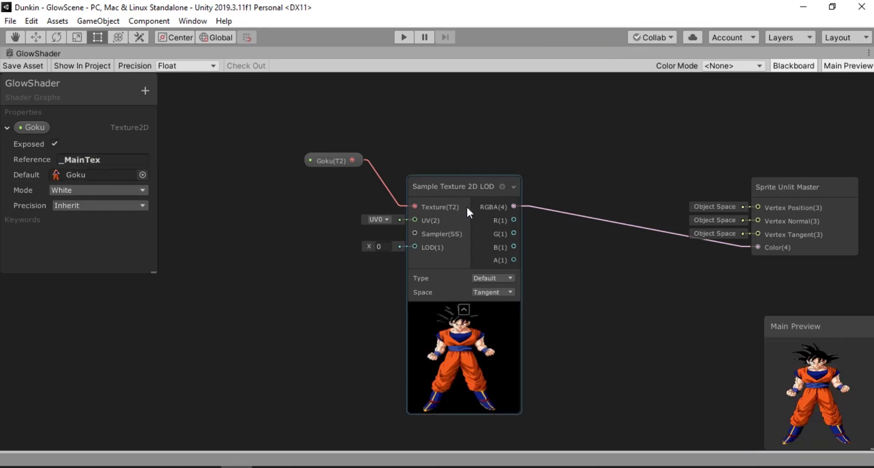
drag(466, 205, 434, 156)
Step: Add a Step node fed by the sampled alpha A(1) into its Edge input
alt+drag(578, 244, 553, 160)
scroll(550, 159, down, 4)
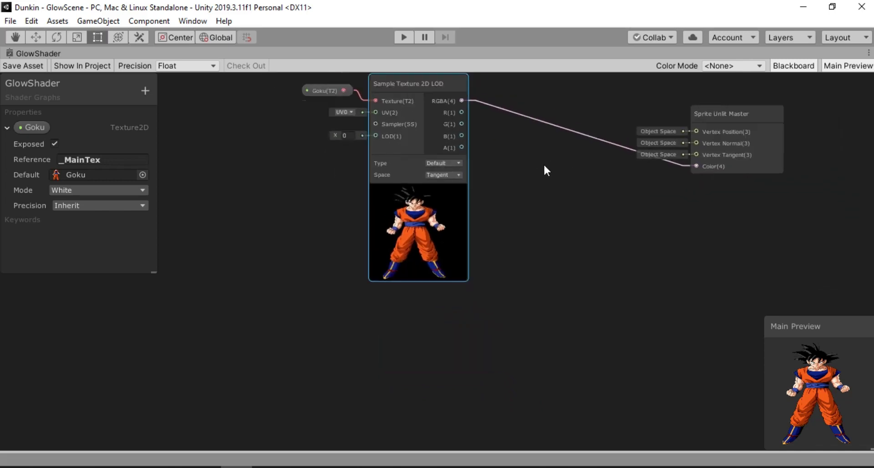
drag(433, 188, 495, 236)
text(step)
key(Return)
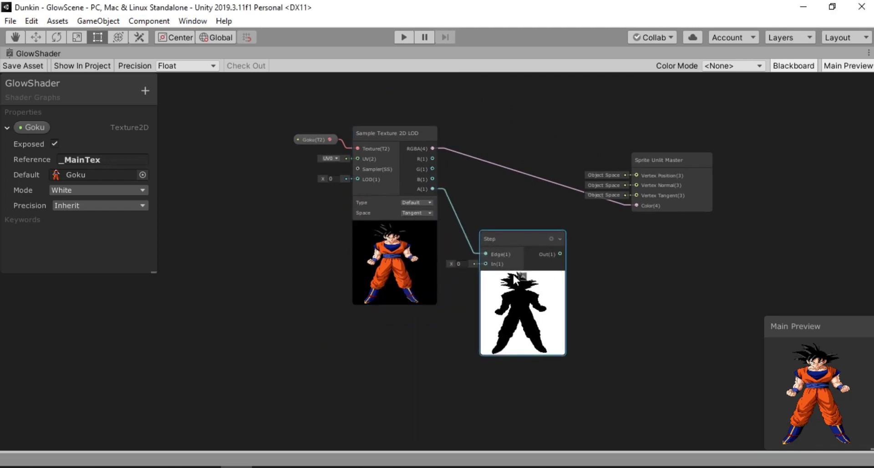
click(464, 264)
drag(490, 235, 478, 226)
click(416, 225)
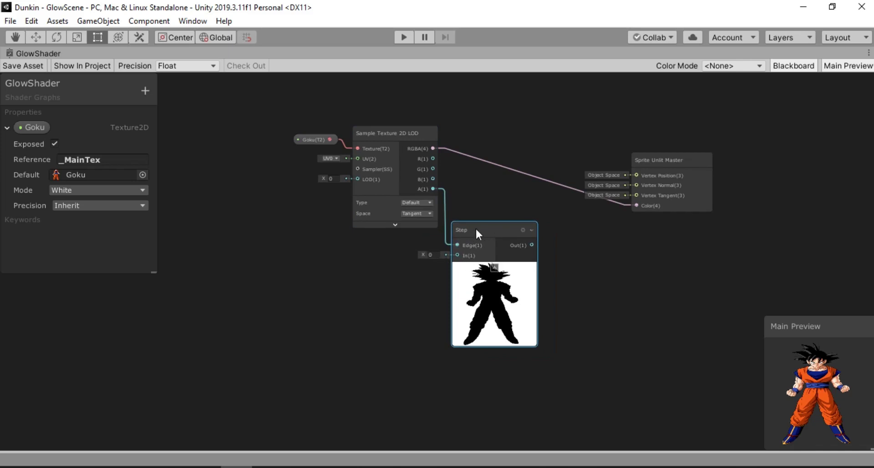
Step: Duplicate the Step node below, feed it the alpha, and set its In to 0.95
key(ctrl+d)
drag(477, 237, 465, 359)
alt+drag(558, 362, 526, 291)
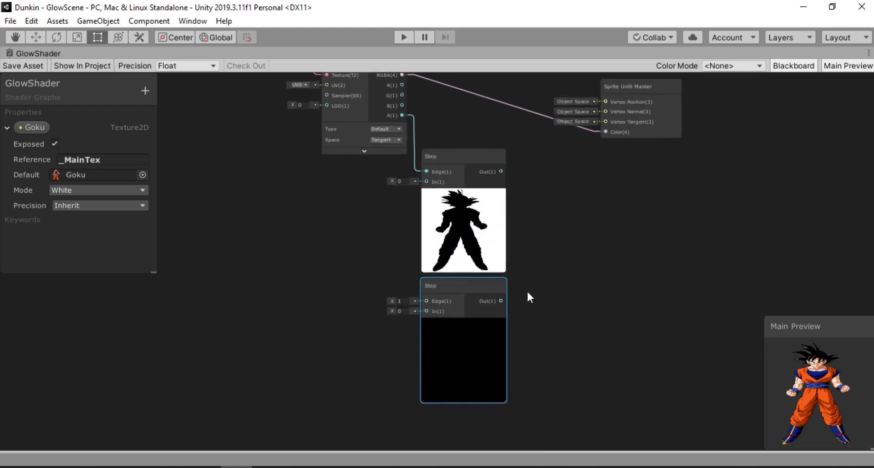
drag(402, 115, 423, 307)
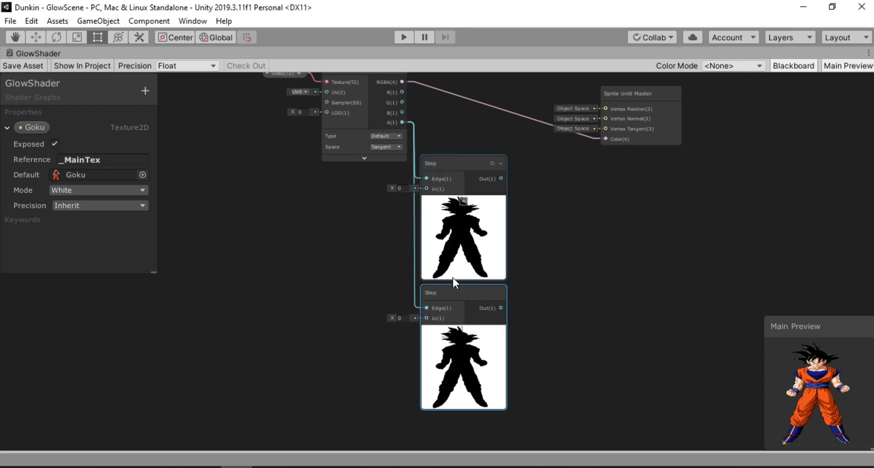
click(405, 317)
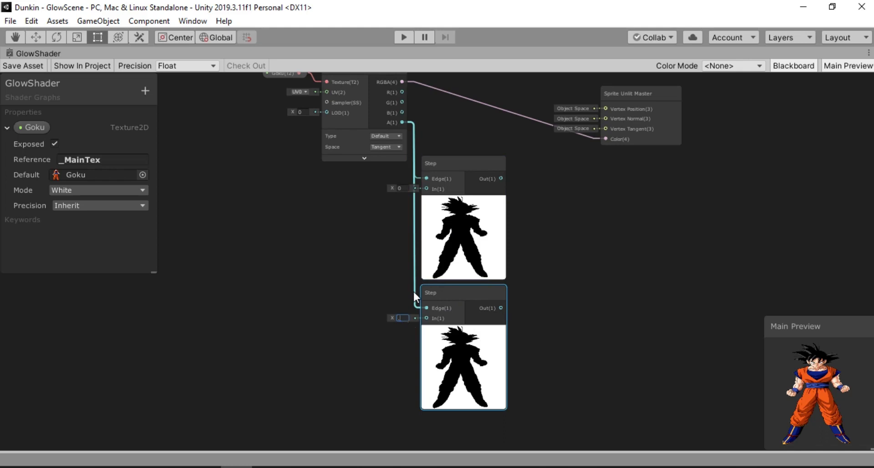
text(1)
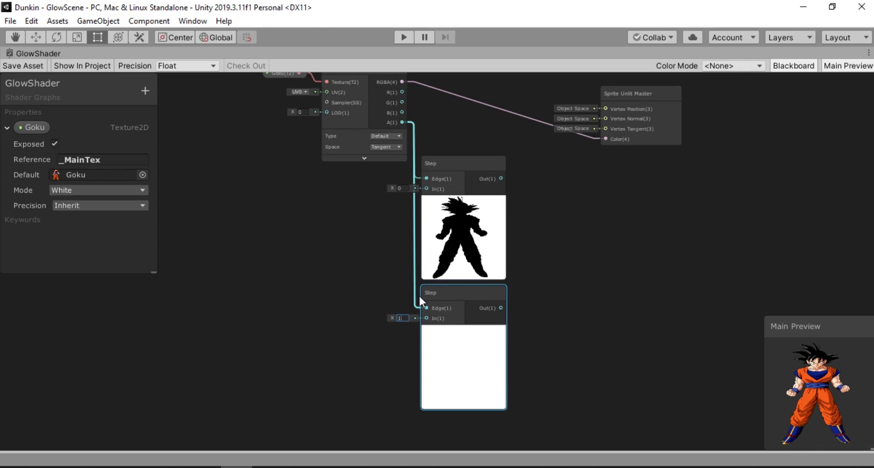
key(BackSpace)
text(.)
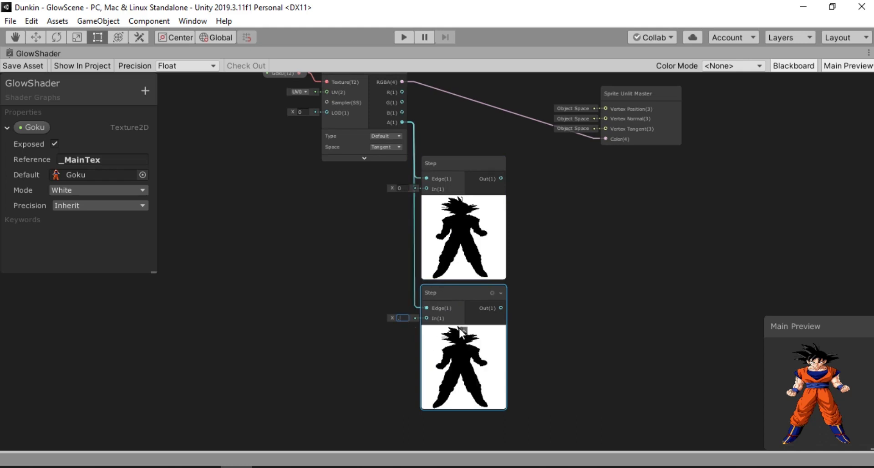
text(9)
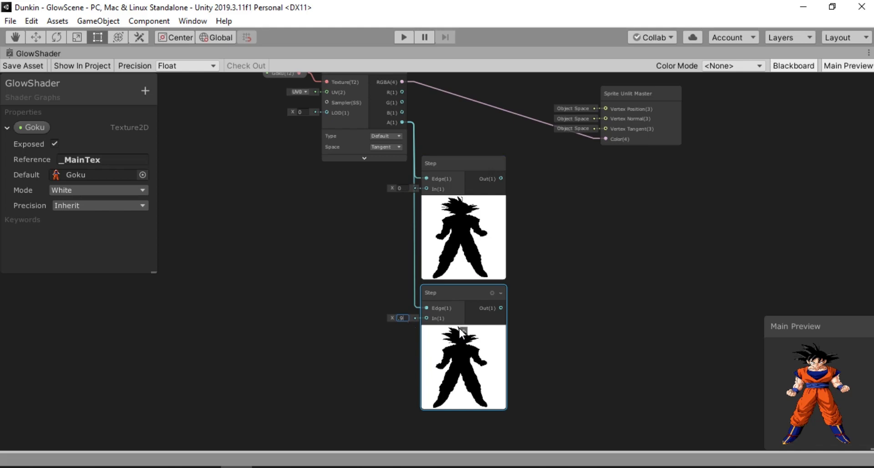
text(5)
key(Return)
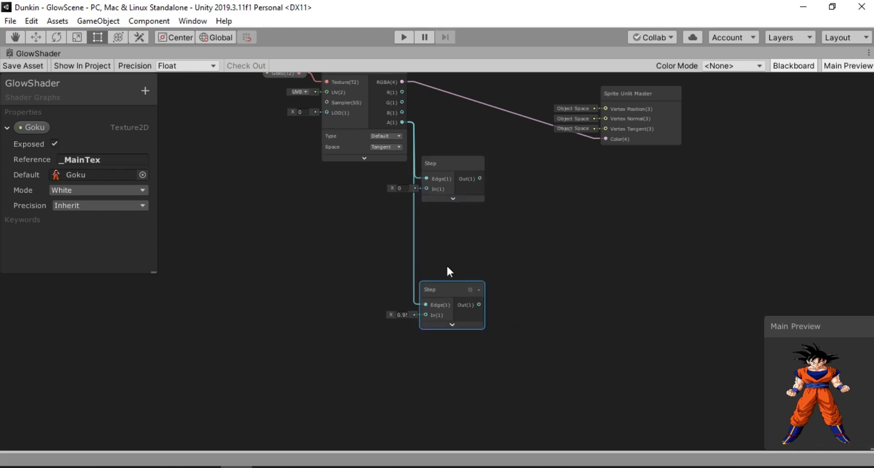
Step: Add a Subtract node taking the upper Step output in A and the lower Step in B
drag(448, 290, 434, 215)
middle_drag(446, 217, 452, 294)
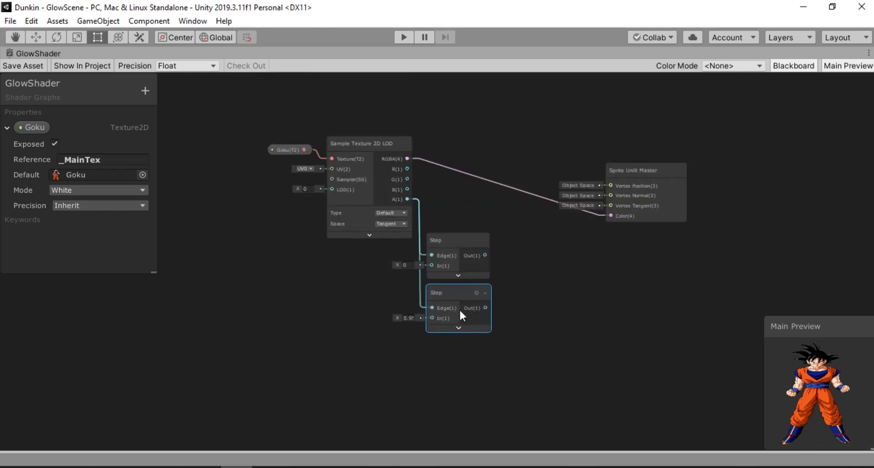
drag(484, 255, 516, 291)
text(sub)
key(Escape)
drag(536, 265, 530, 247)
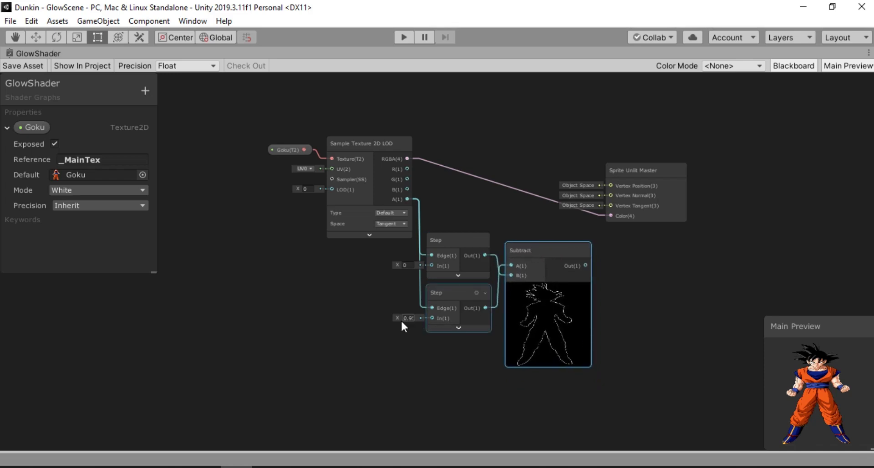
Step: Test other Step thresholds, then reset the upper Step's In back to 0
drag(392, 317, 467, 344)
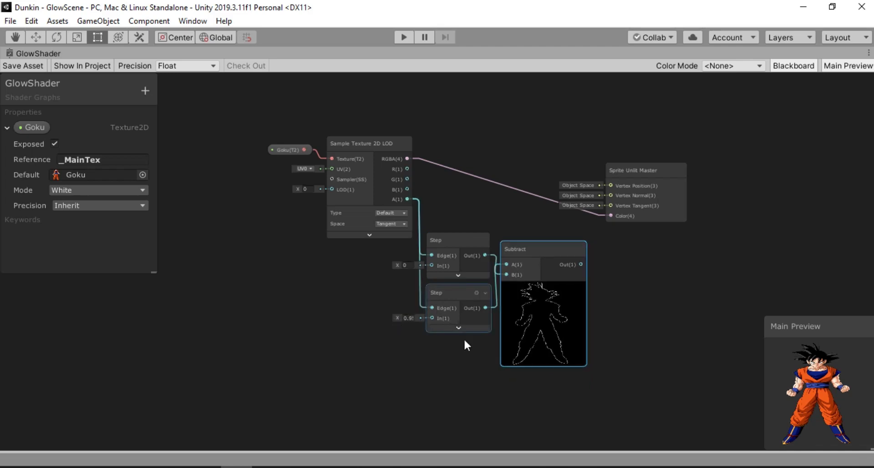
drag(397, 269, 421, 264)
click(409, 296)
click(404, 265)
text(0)
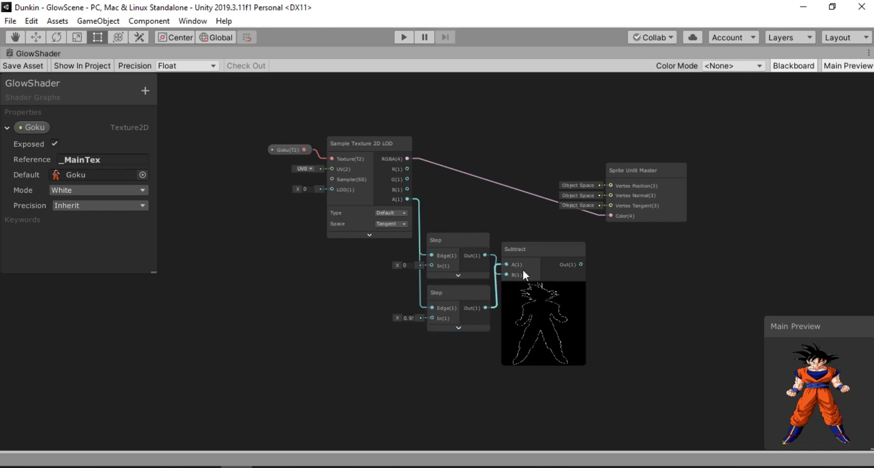
Step: Add the Subtract outline to the sampled RGBA via an Add node wired into master Color(4)
drag(631, 166, 670, 151)
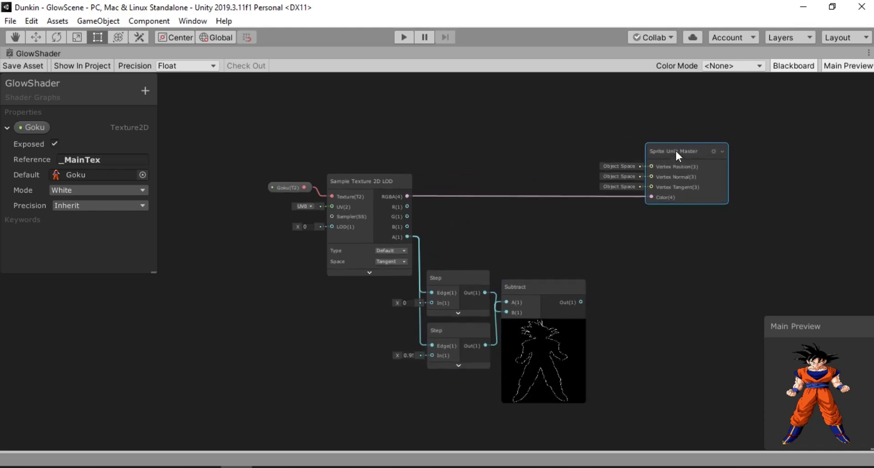
click(485, 268)
drag(484, 263, 534, 204)
text(add)
key(Return)
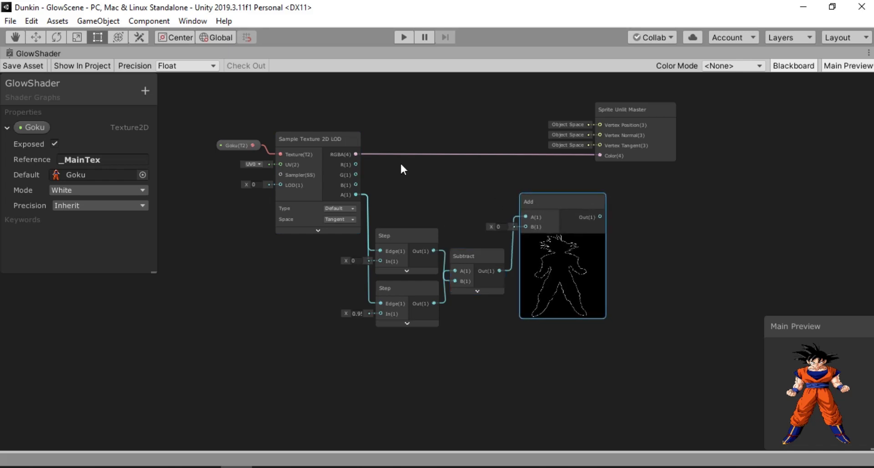
drag(356, 154, 528, 226)
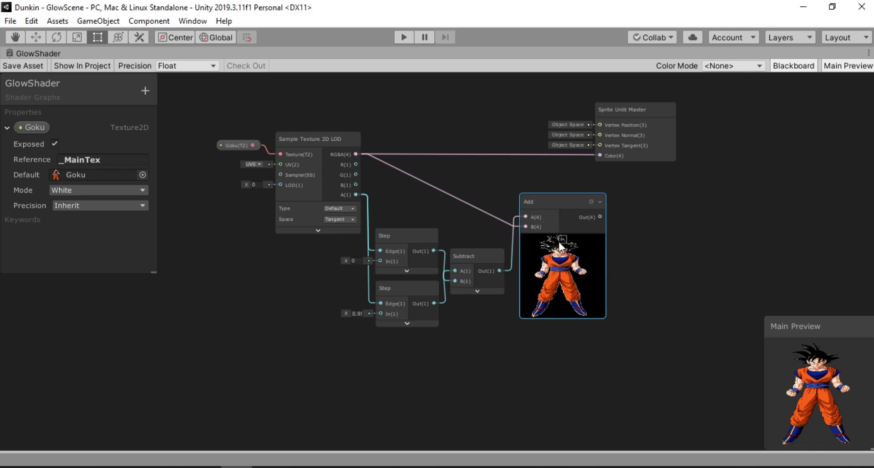
drag(602, 217, 601, 155)
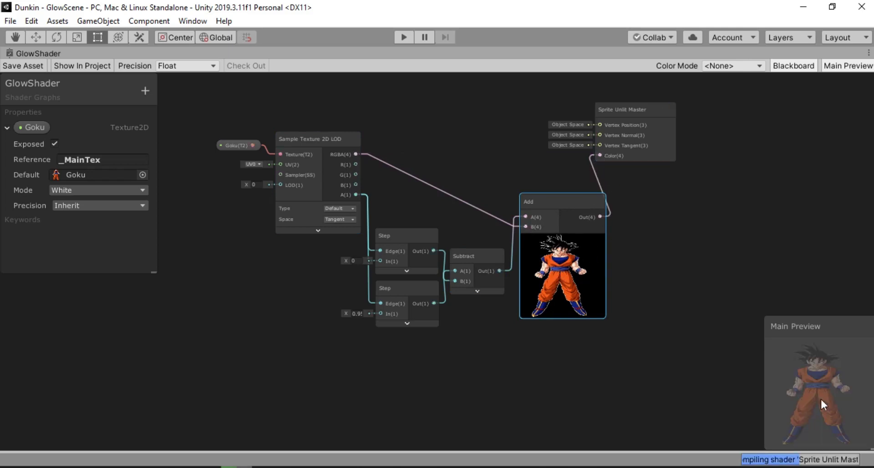
drag(542, 201, 536, 201)
drag(623, 114, 639, 166)
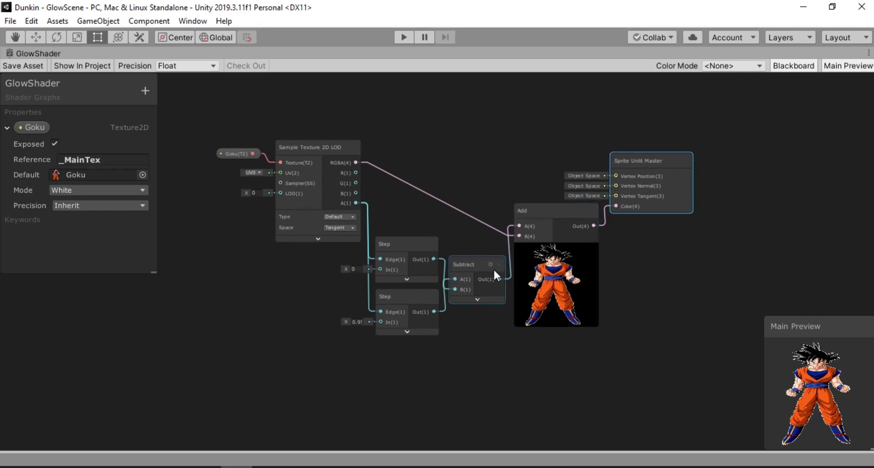
Step: Delete the Subtract-to-Add link and feed Subtract into a new Multiply node instead
drag(629, 159, 718, 170)
drag(534, 210, 620, 223)
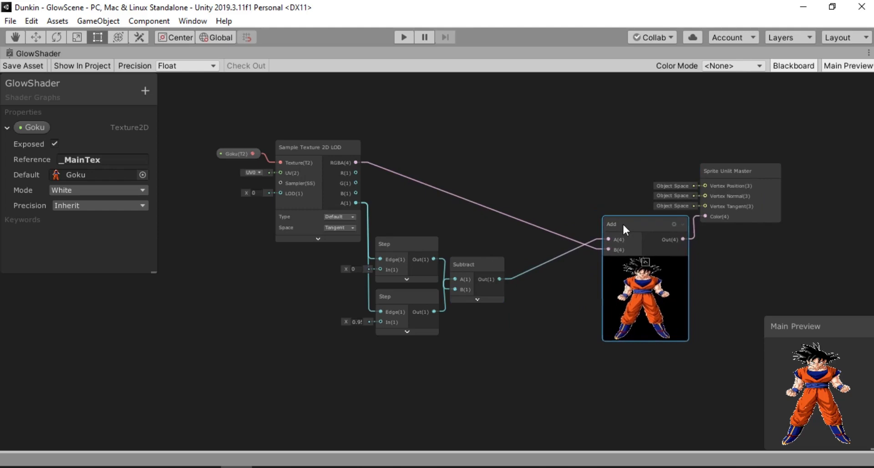
click(524, 278)
key(Delete)
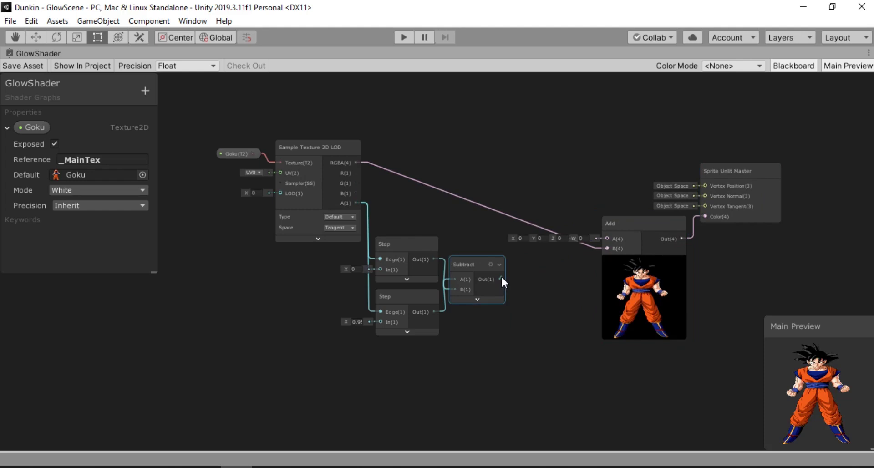
drag(501, 278, 536, 299)
text(multiply)
key(Return)
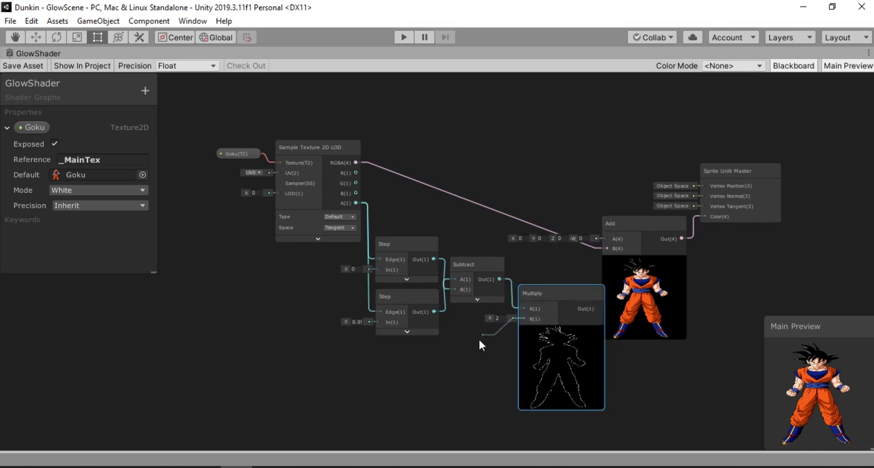
key(space)
Step: Add a Color node below the Step nodes and switch it to HDR mode
text(co)
key(Escape)
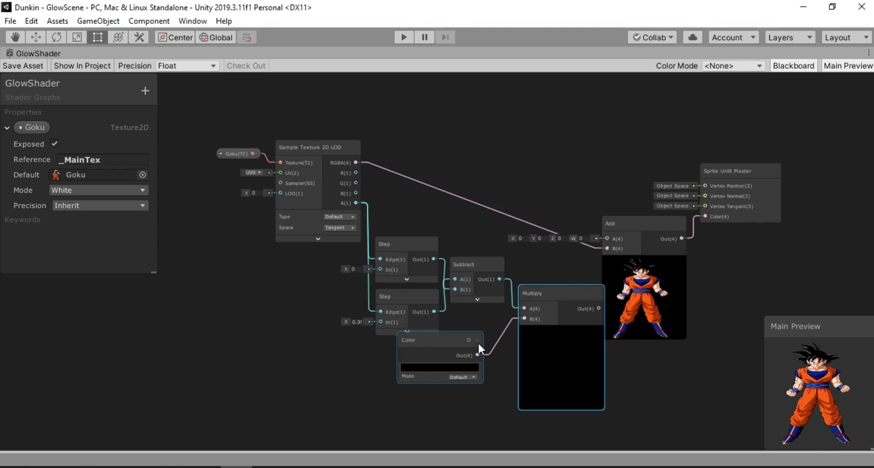
drag(460, 342, 470, 356)
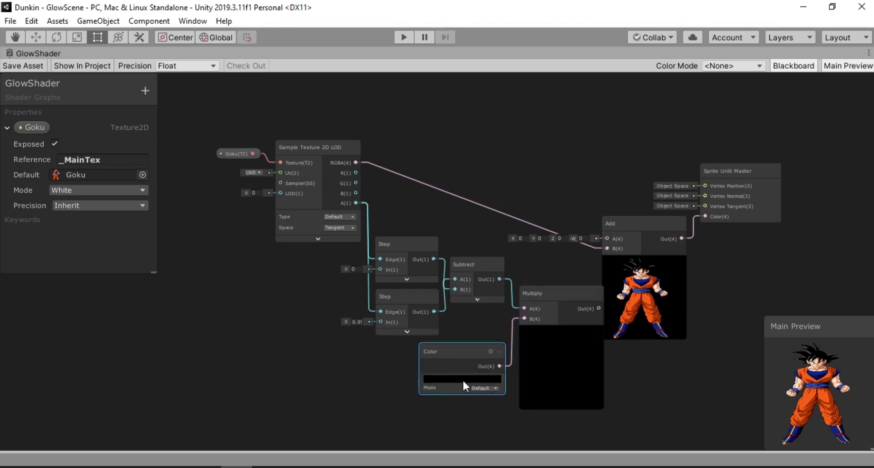
scroll(477, 388, up, 1)
click(478, 390)
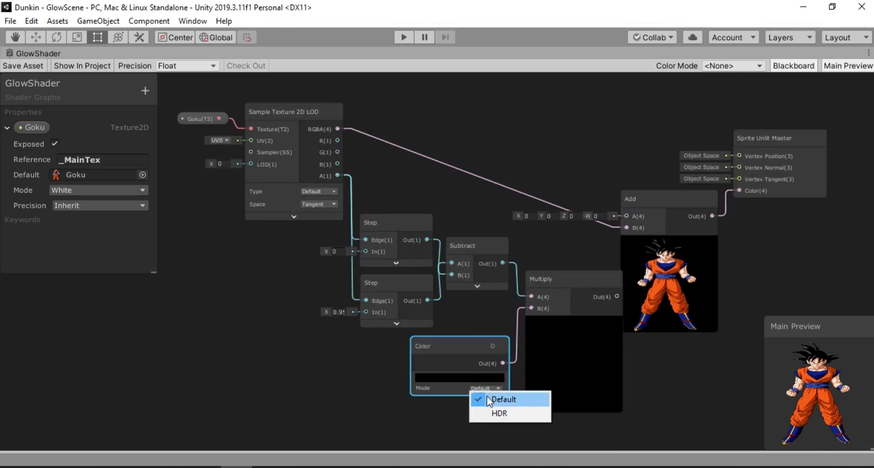
click(504, 412)
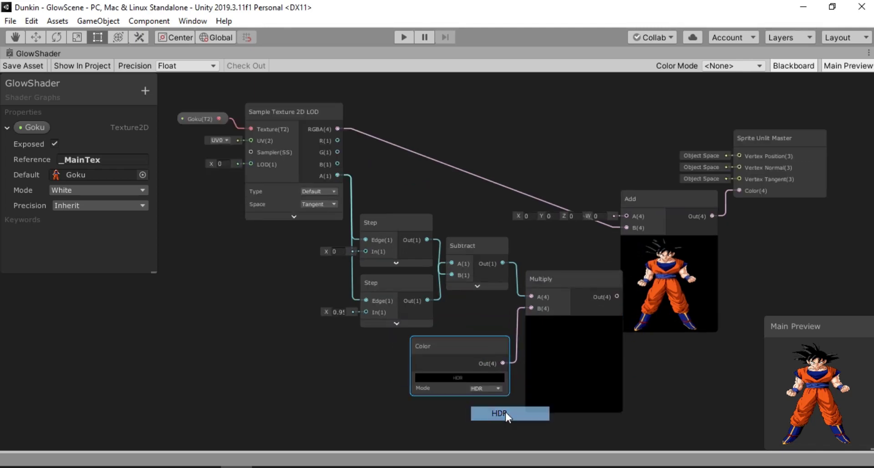
Step: Give the Color node a bright yellow-orange HDR colour at intensity 2
click(462, 377)
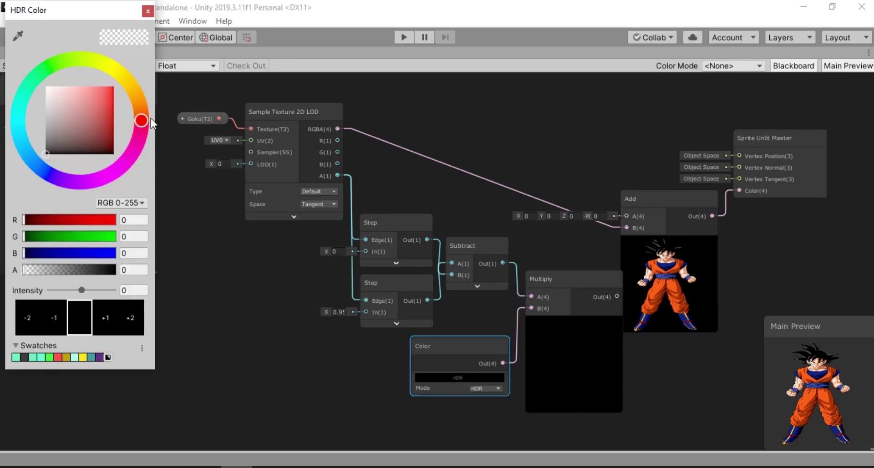
drag(151, 118, 122, 84)
click(104, 86)
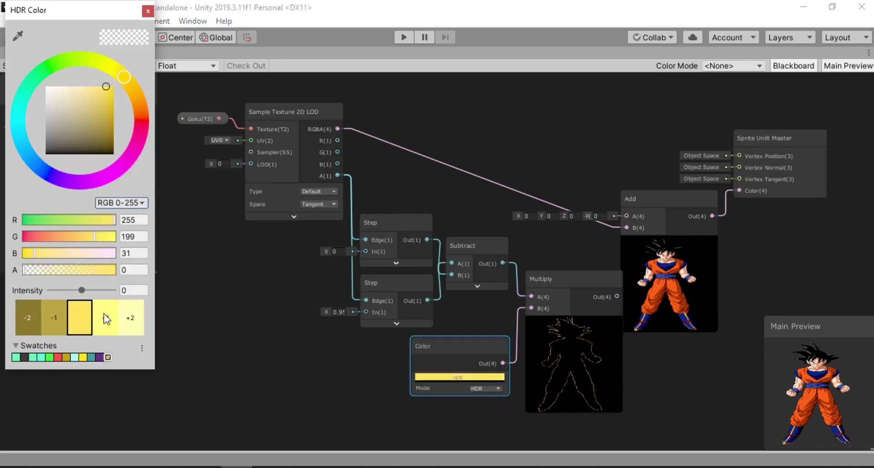
click(132, 289)
text(2)
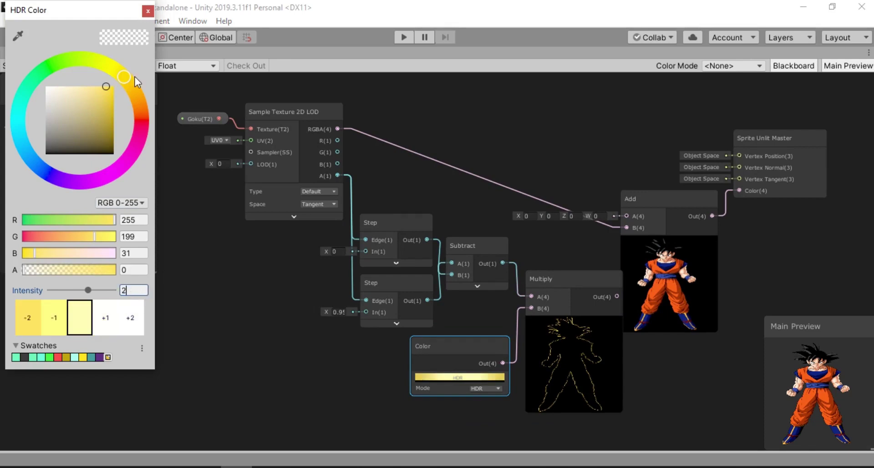
click(138, 87)
click(148, 11)
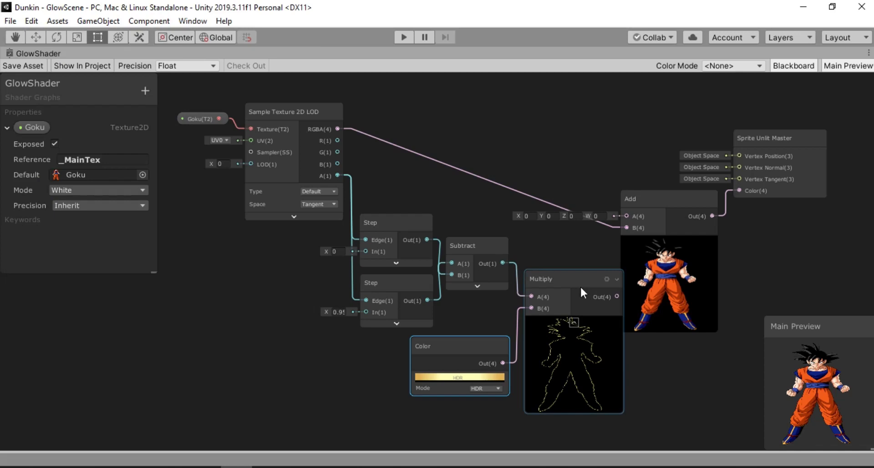
Step: Nudge the Multiply node slightly left beside the Add node
drag(580, 285, 623, 215)
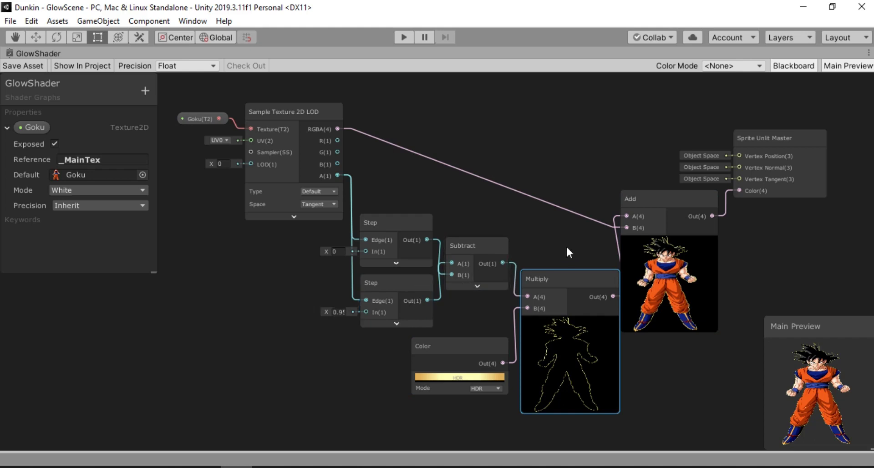
Step: Restore the editor layout and create a new material named GlowMat in Assets
double_click(31, 52)
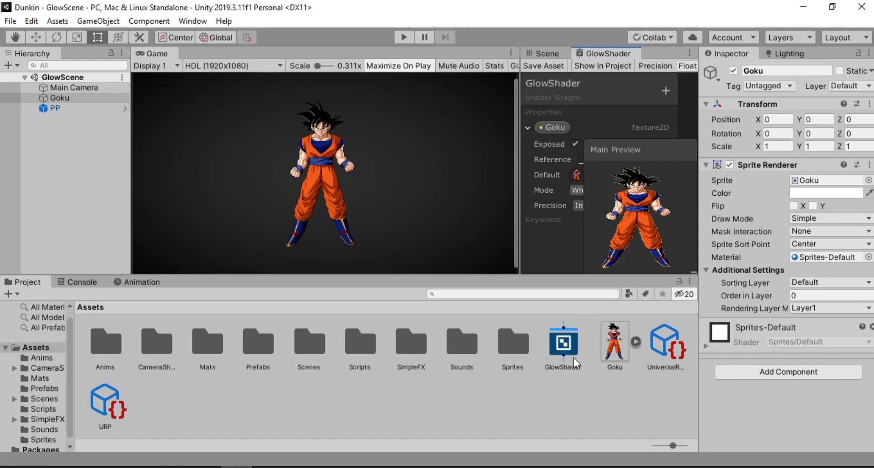
click(564, 349)
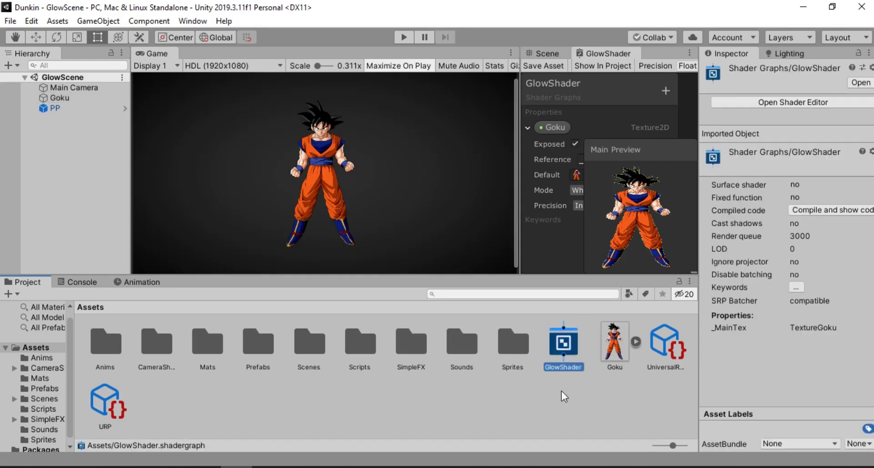
right_click(556, 404)
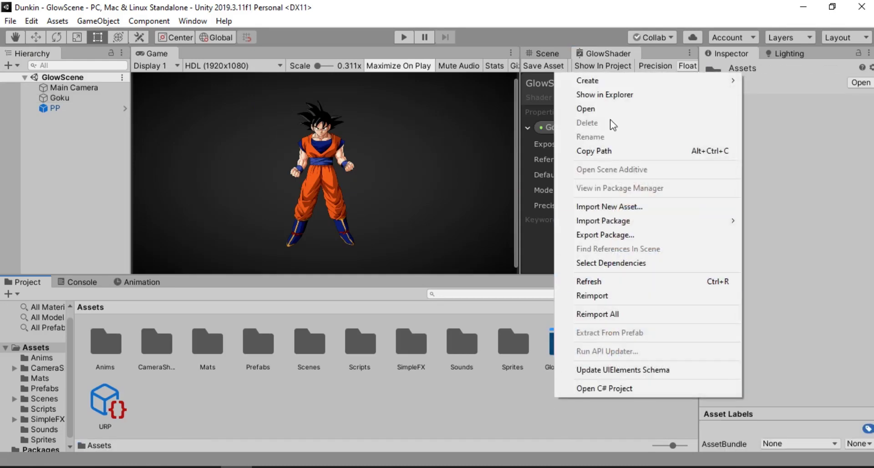
mouse_move(610, 85)
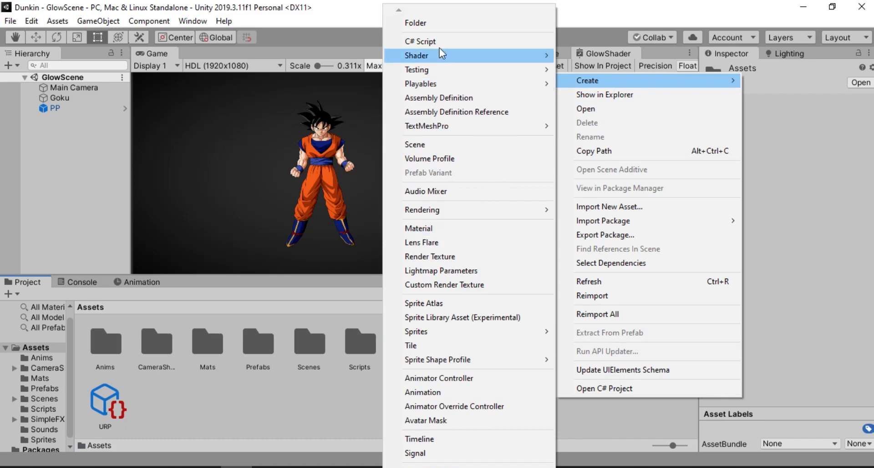
click(445, 236)
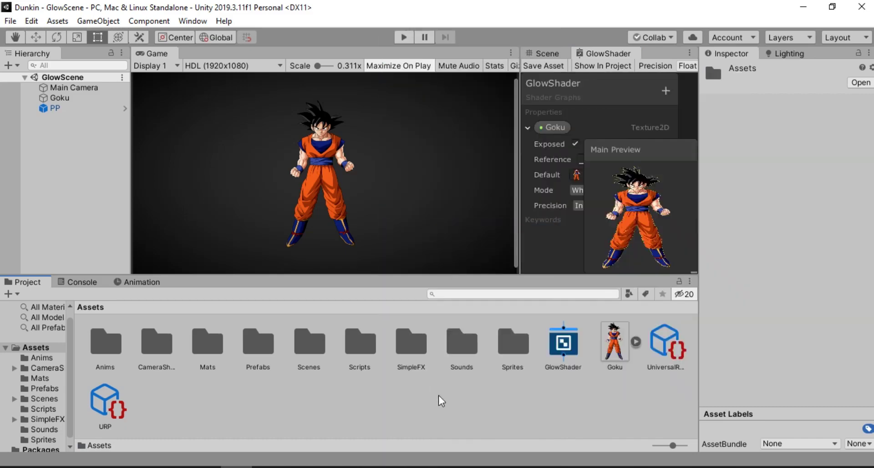
text(GlowMat)
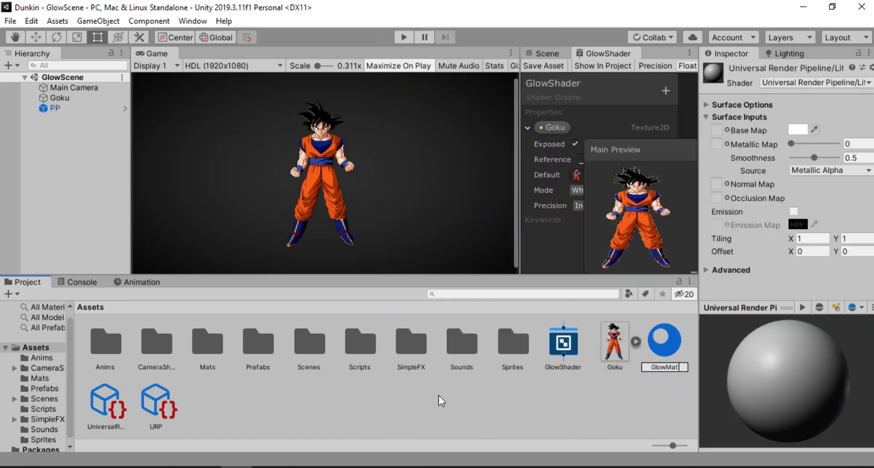
key(Return)
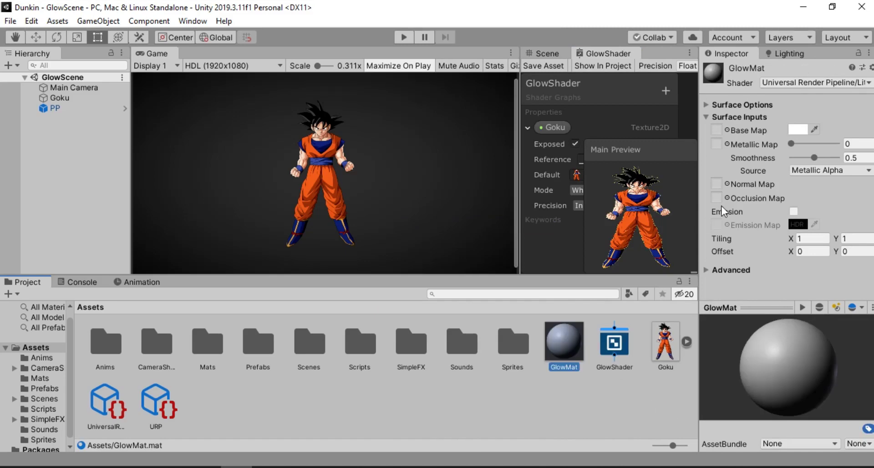
Step: Set GlowMat's shader to Shader Graphs/GlowShader, then select the Goku object
click(802, 82)
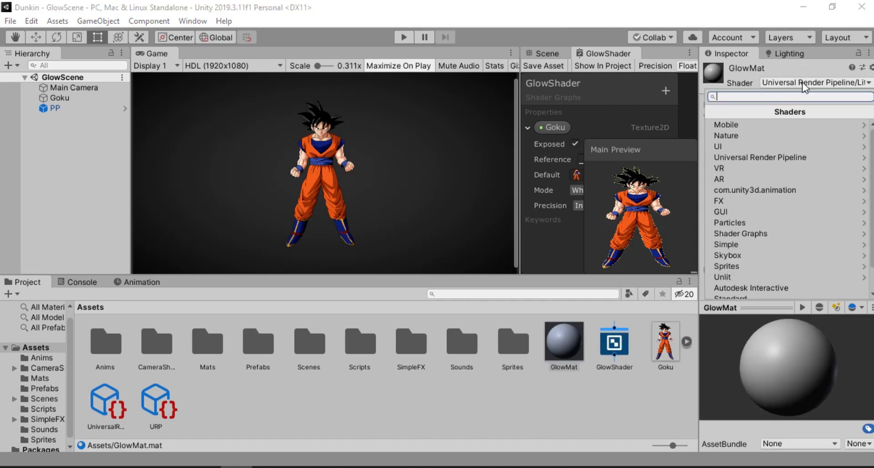
click(744, 232)
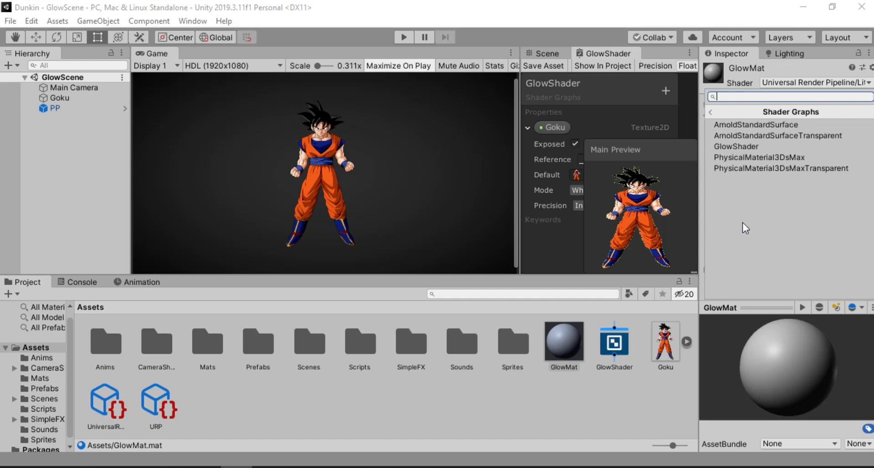
click(744, 146)
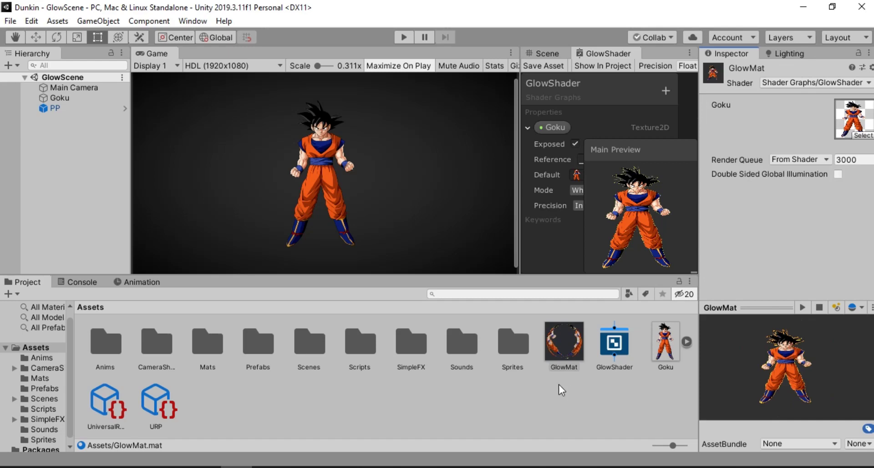
click(71, 98)
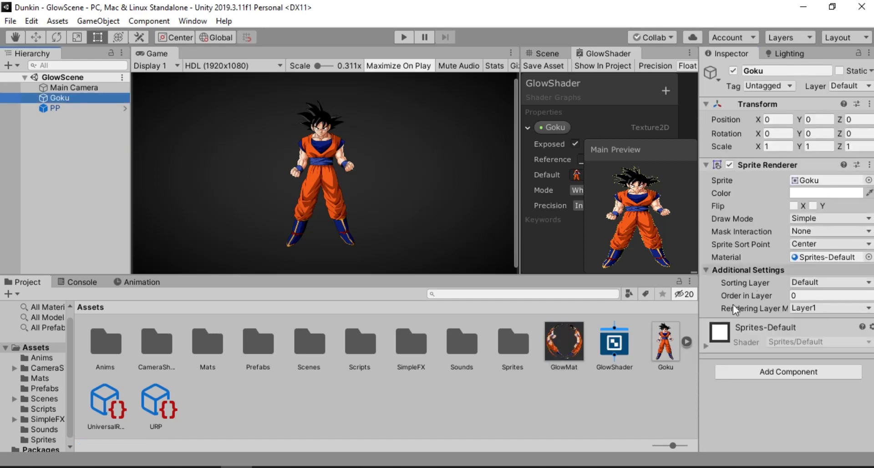
Step: Drop GlowMat into Goku's Sprite Renderer Material slot and check the outline in the Game view
drag(564, 340, 762, 249)
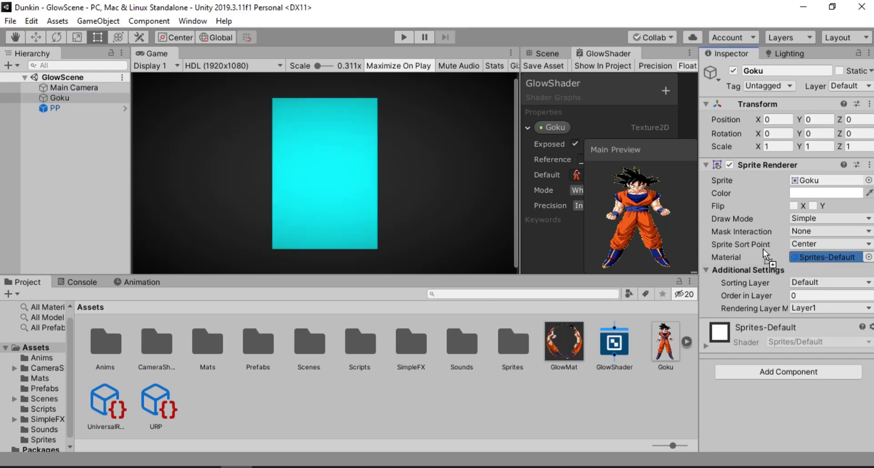
drag(455, 190, 454, 190)
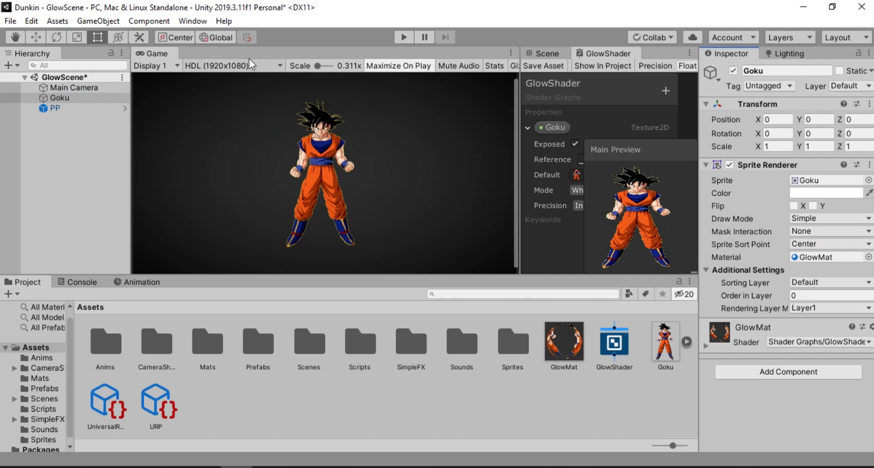
double_click(164, 53)
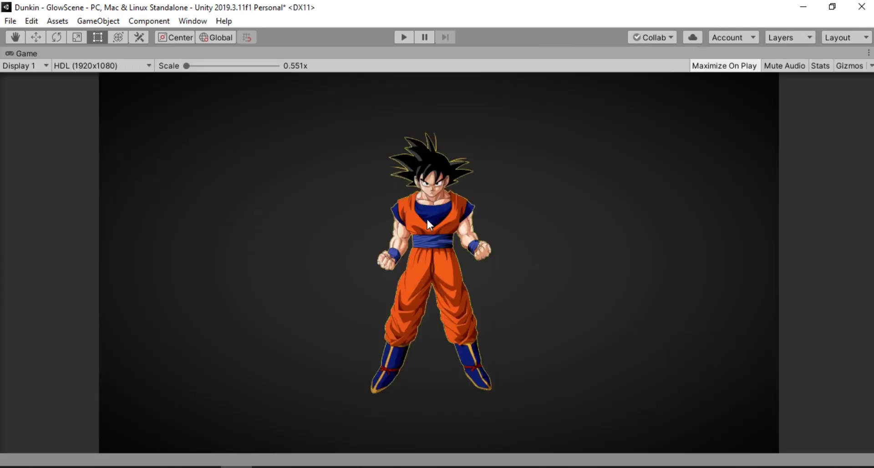
key(shift+space)
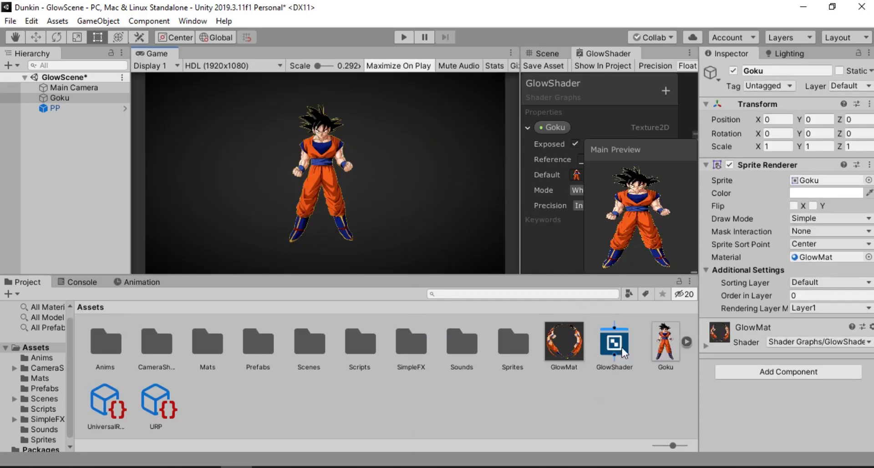
click(569, 343)
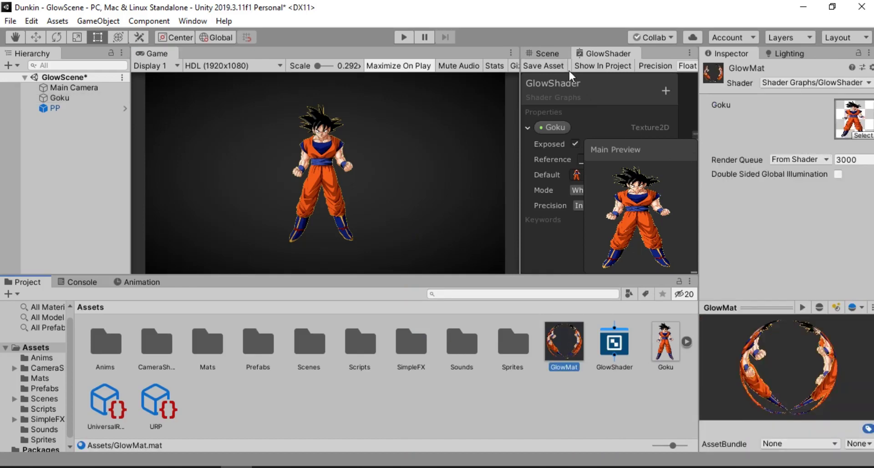
Step: Convert the Color node to a shader property and place it beside Multiply
double_click(596, 57)
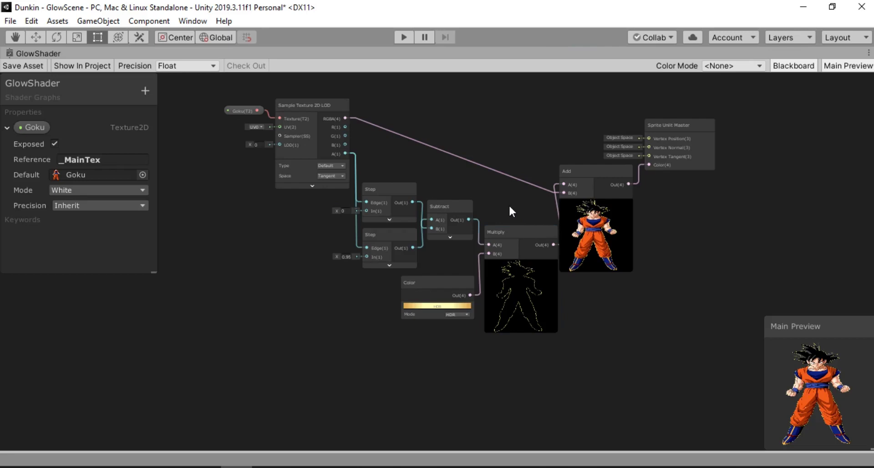
right_click(435, 287)
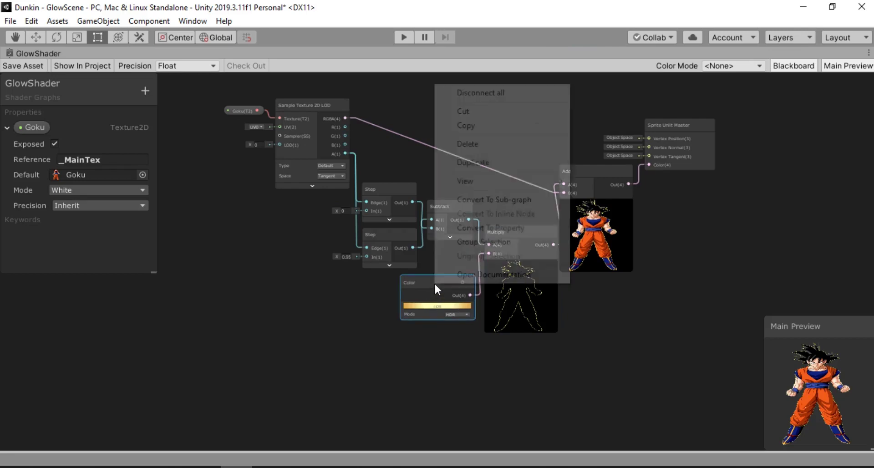
click(496, 230)
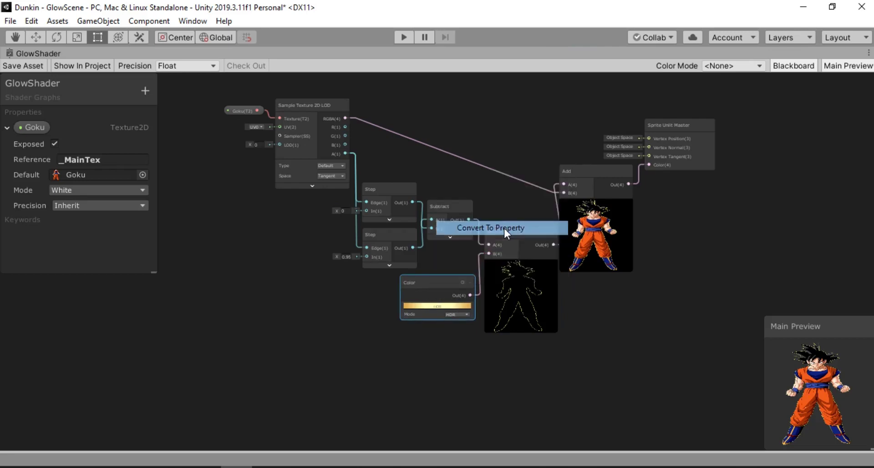
drag(446, 278, 454, 256)
drag(511, 232, 507, 232)
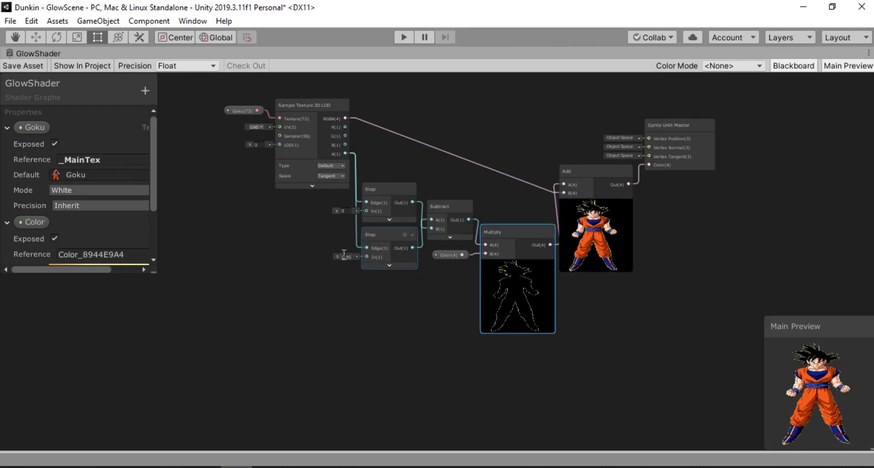
click(7, 128)
click(8, 145)
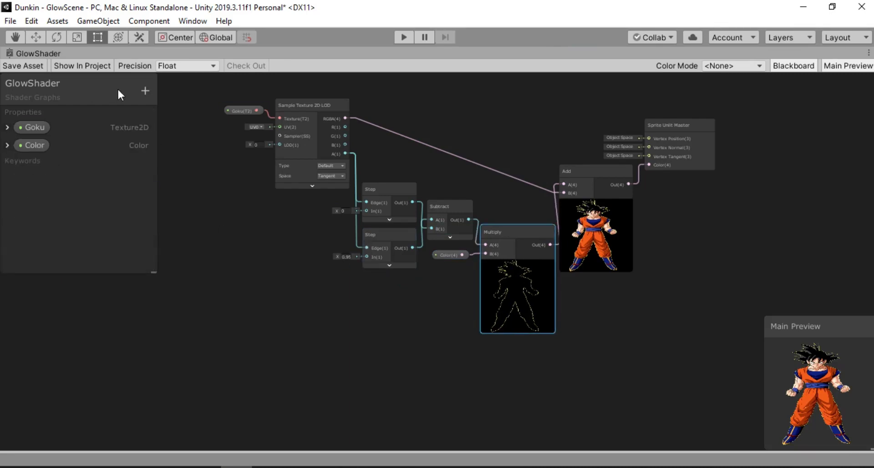
Step: Add a Vector1 property named Thicc as a slider with maximum .85
click(144, 91)
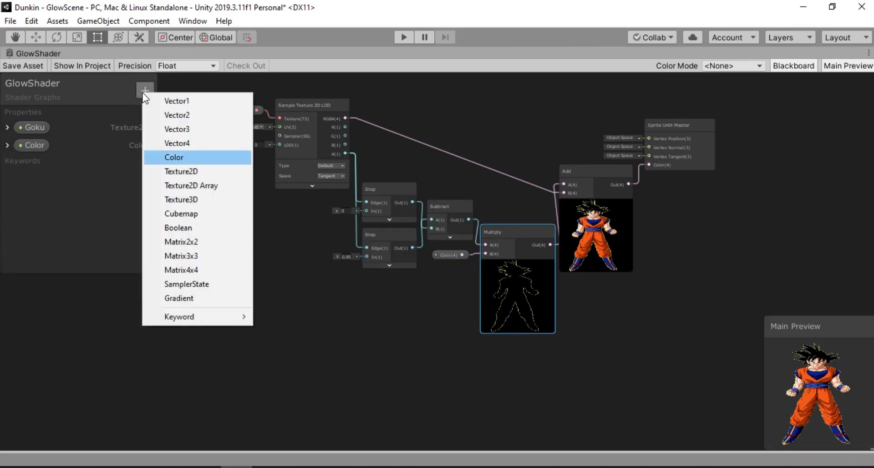
click(177, 100)
text(Thik)
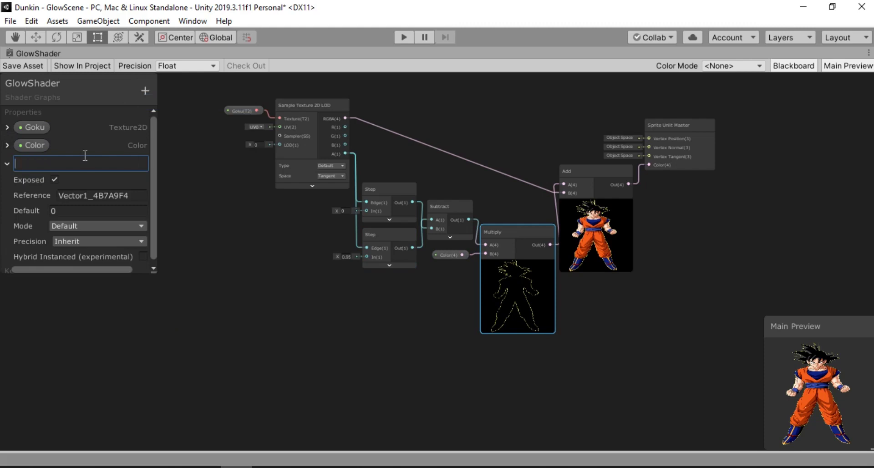
key(BackSpace)
text(cc)
key(Return)
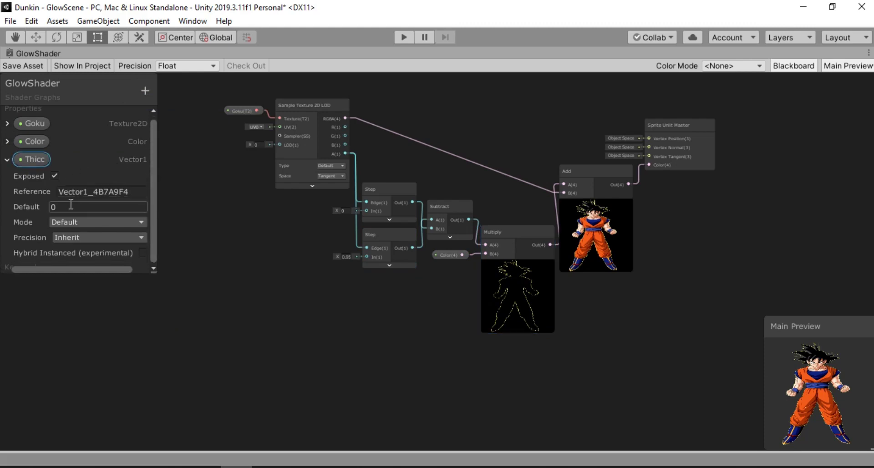
click(77, 222)
click(86, 251)
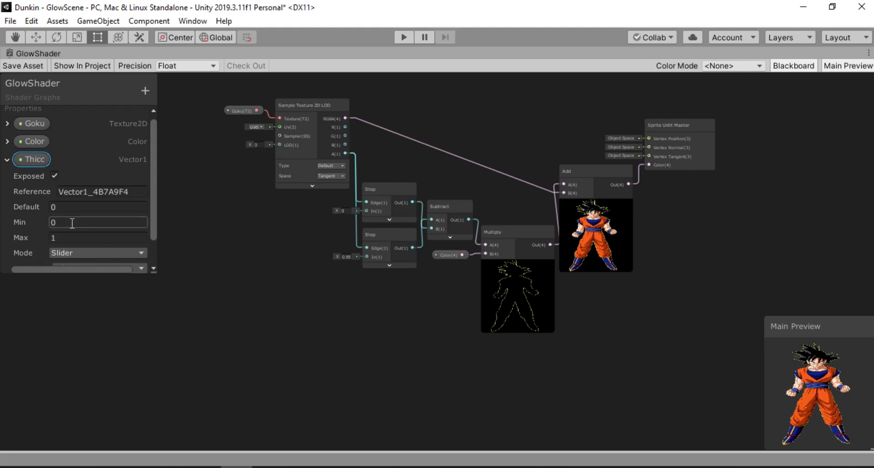
click(71, 238)
text(.8)
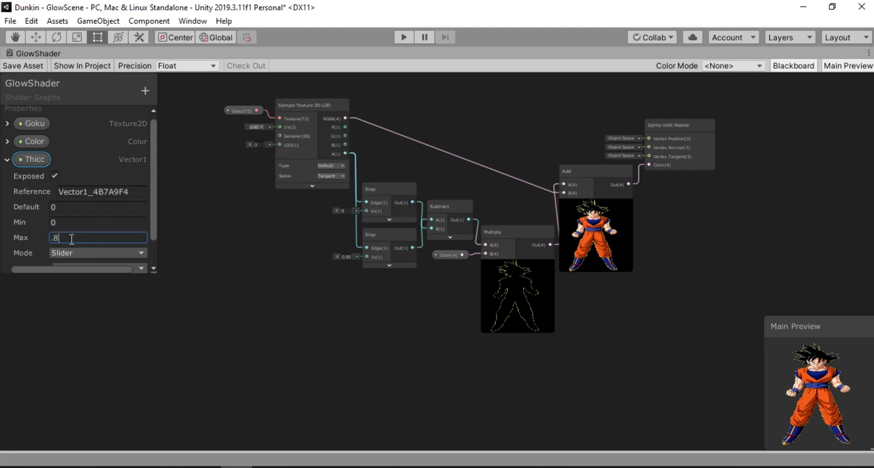
text(5)
Step: Place Thicc into the graph at the lower Step node and give it default .9
click(7, 159)
drag(20, 163, 367, 257)
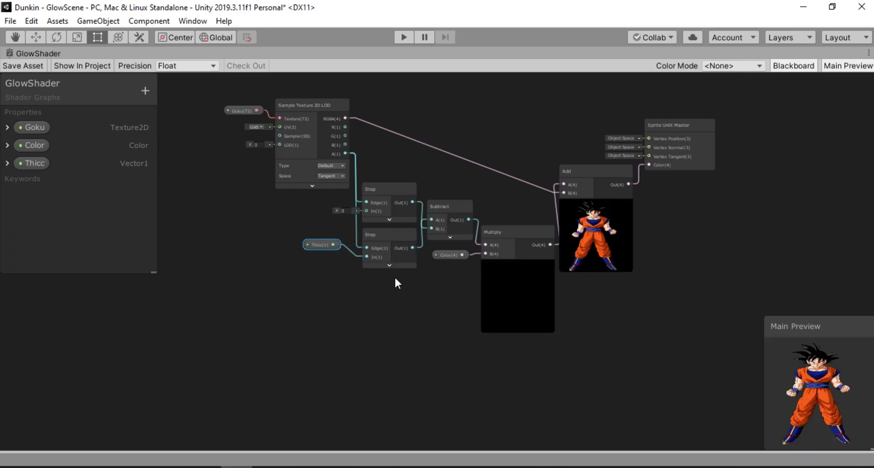
click(8, 164)
click(70, 210)
text(.9)
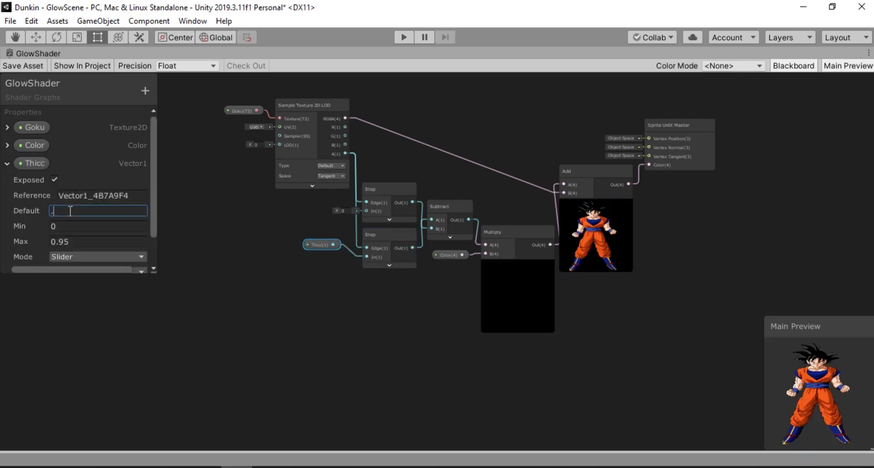
click(191, 212)
click(7, 164)
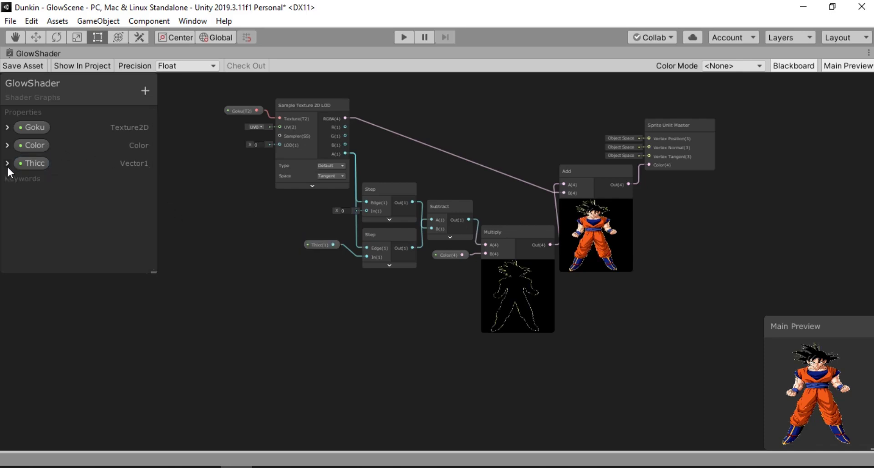
double_click(48, 53)
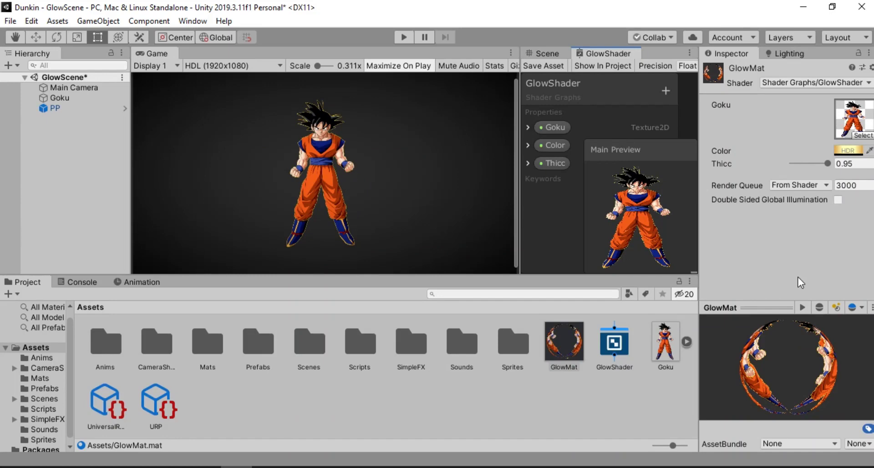
Step: Make GlowMat's outline colour fully opaque (alpha 255) and fine-tune its orange hue
click(845, 151)
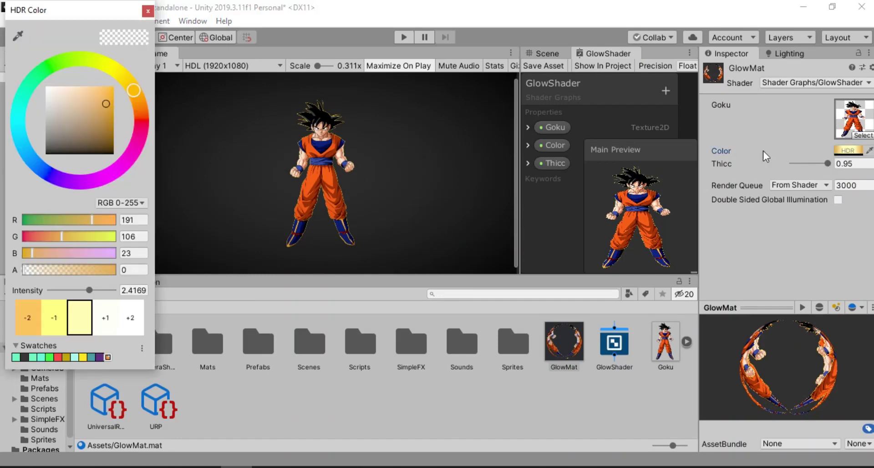
drag(59, 269, 136, 269)
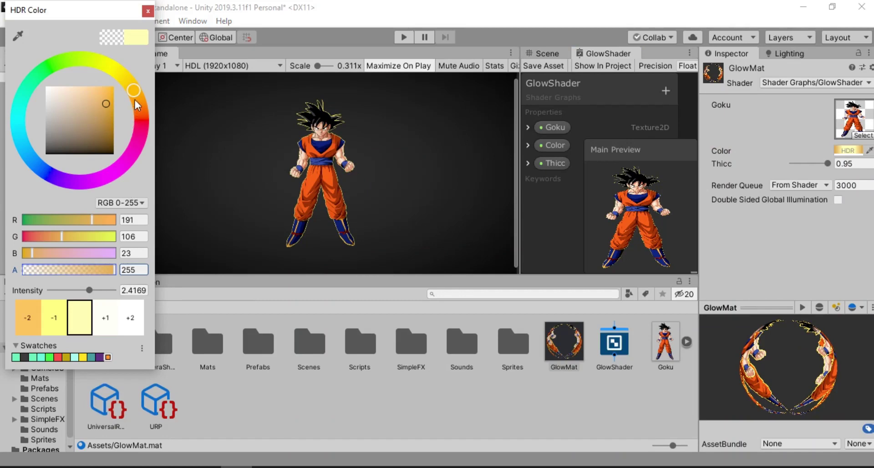
mouse_move(134, 100)
mouse_down()
mouse_move(148, 116)
mouse_move(141, 178)
mouse_move(149, 145)
mouse_move(140, 75)
mouse_move(144, 88)
mouse_up()
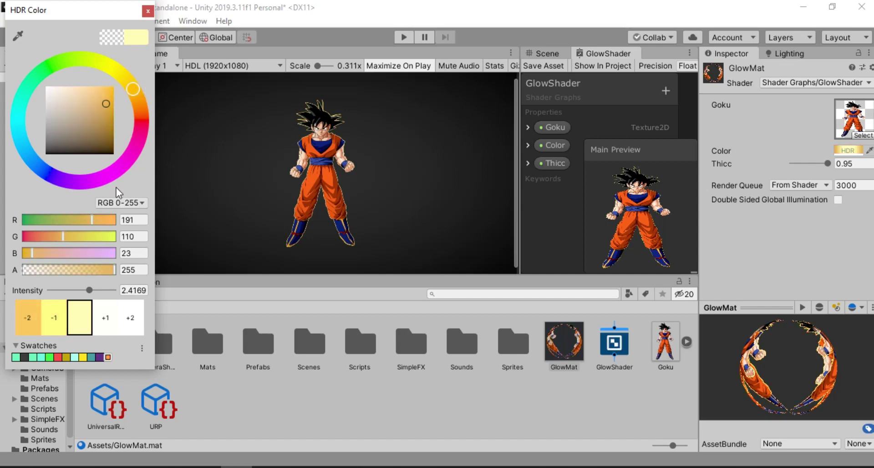
click(148, 11)
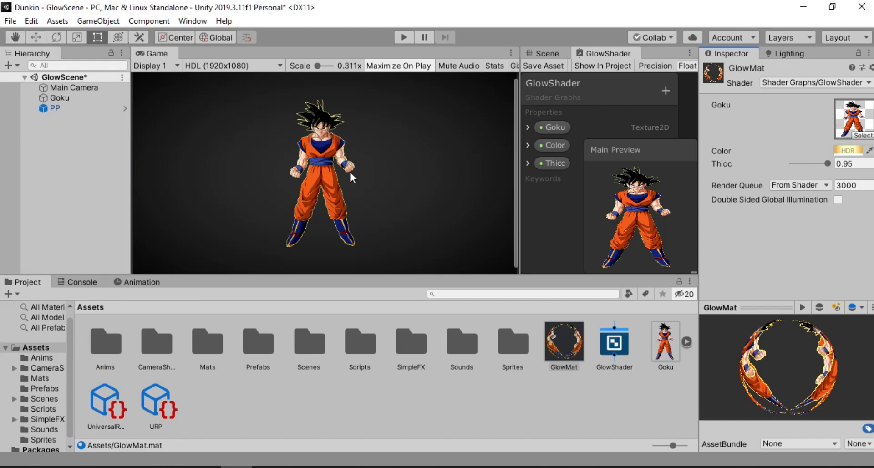
Step: Enable the Bloom override on the PP volume and set Threshold to 1.5
click(78, 109)
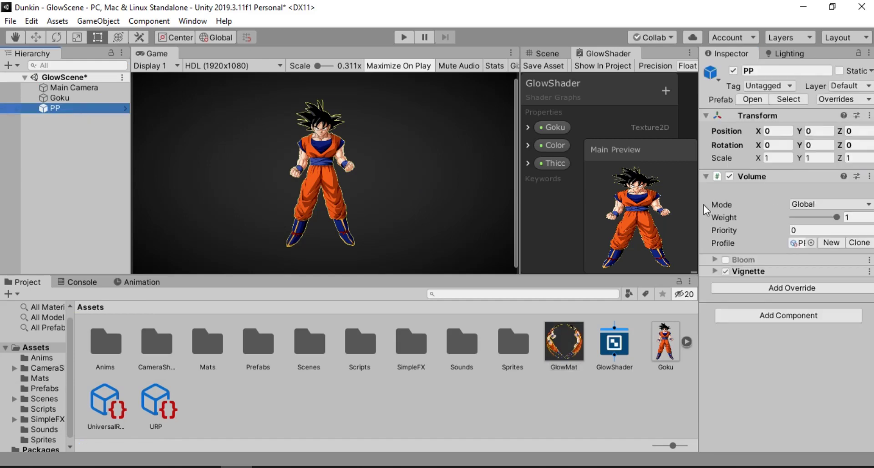
click(715, 259)
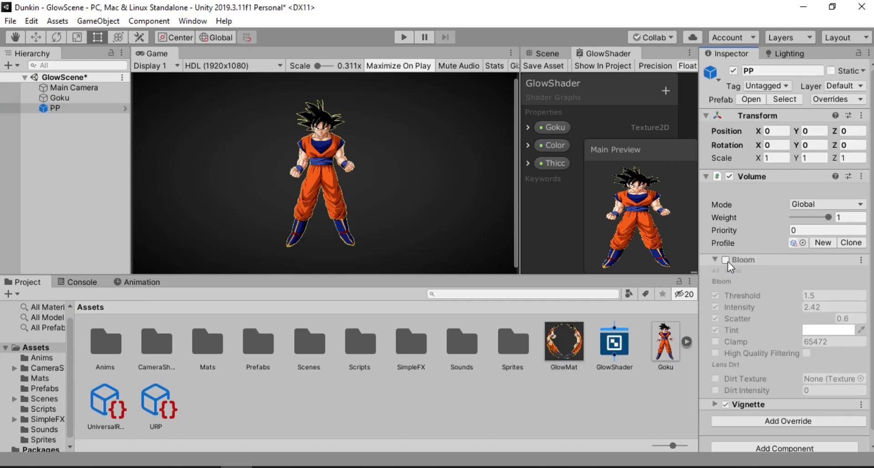
click(726, 260)
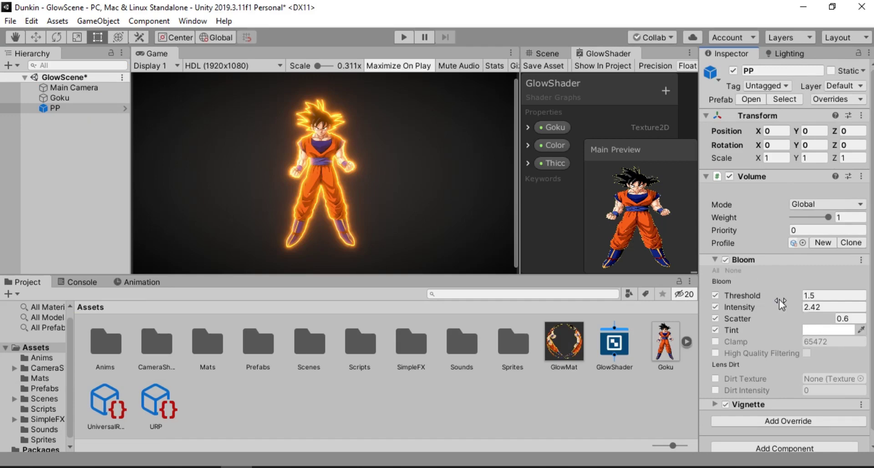
mouse_move(772, 298)
mouse_down()
mouse_move(753, 295)
mouse_move(786, 298)
mouse_up()
text(1.5)
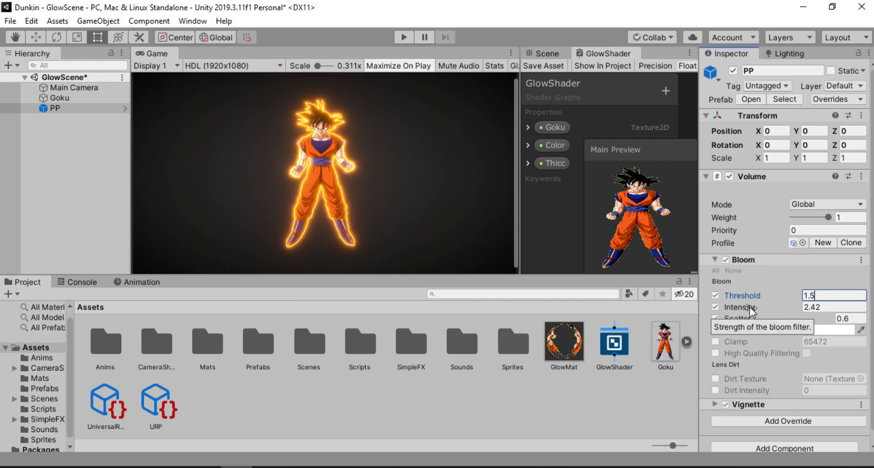
Step: Set Bloom Intensity to 1.5 and Scatter to 0.6, then check the glow in the Game view
drag(747, 317, 722, 310)
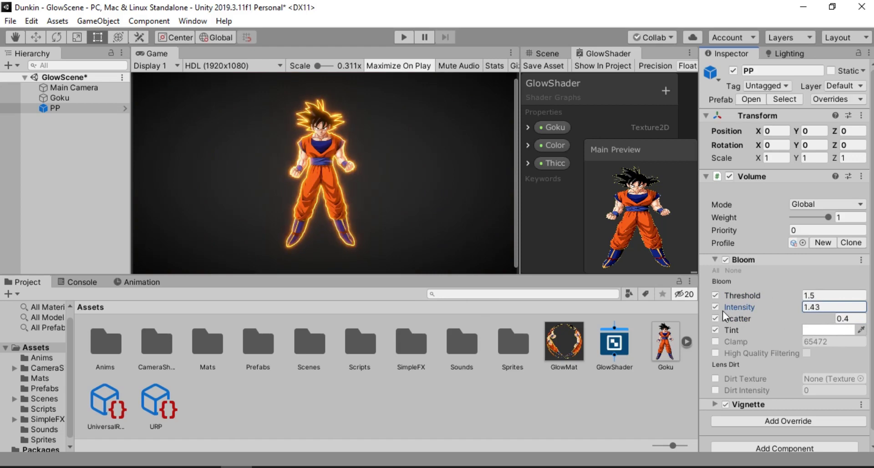
click(820, 308)
text(1.5)
key(Tab)
text(.6)
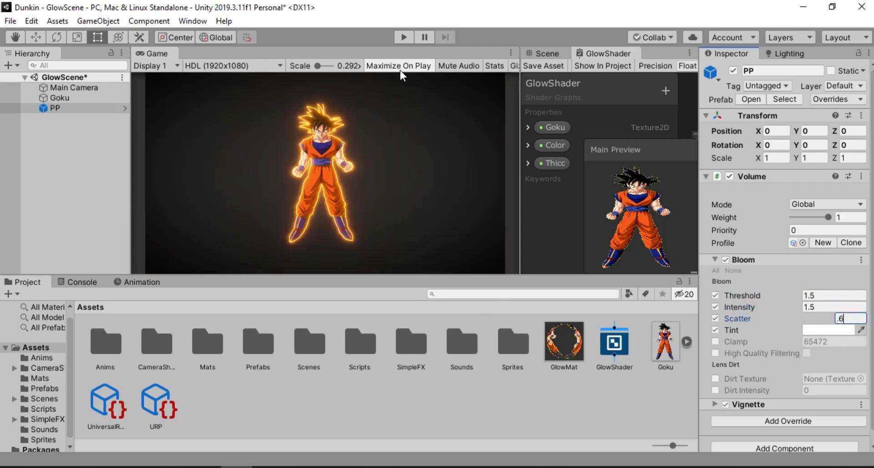
double_click(149, 49)
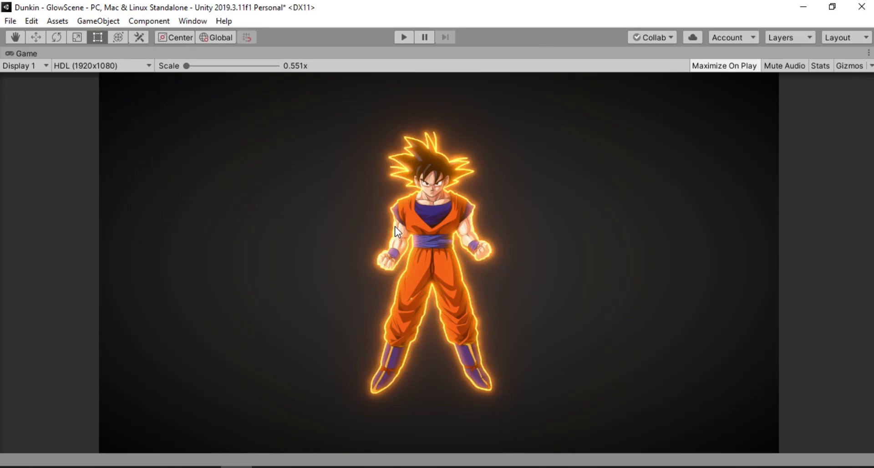
key(shift+space)
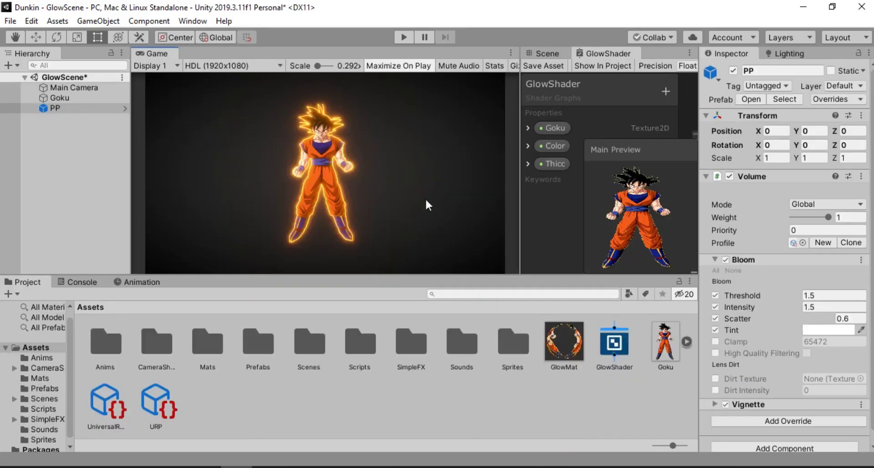
Step: Try different upper Step In values (-0.3, 0.93) in the full-size graph, then reset it to 0
double_click(588, 55)
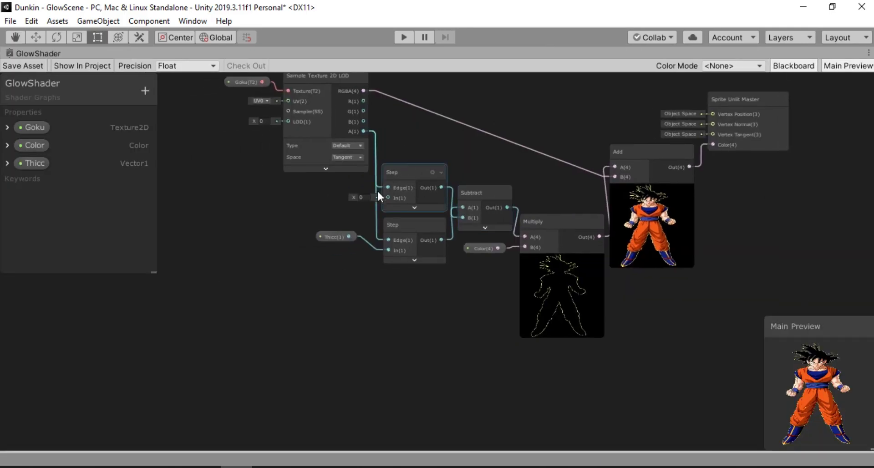
click(360, 196)
drag(355, 196, 357, 197)
click(363, 197)
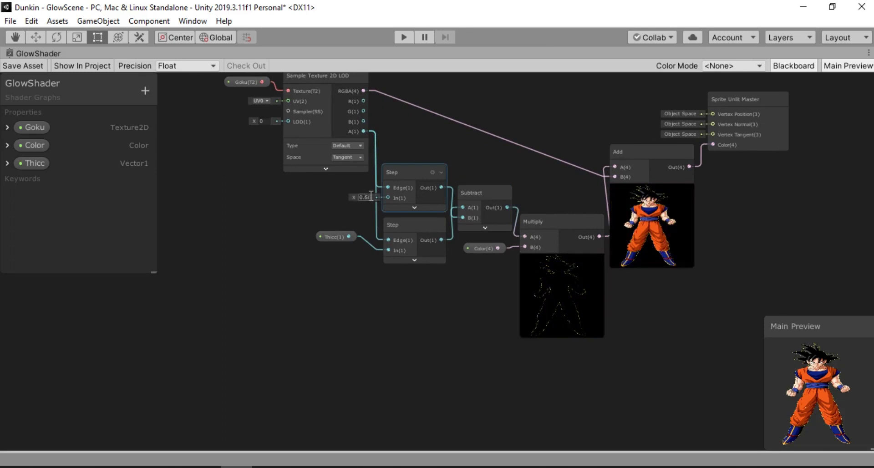
text(0.93)
key(Return)
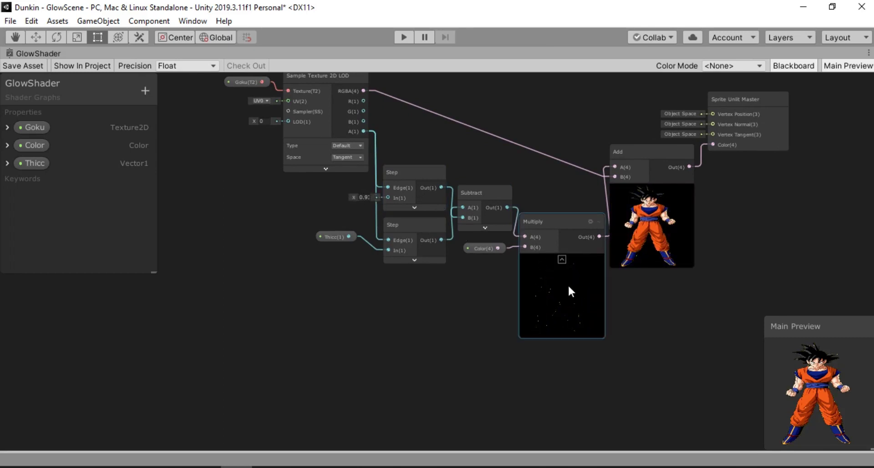
click(363, 197)
text(0)
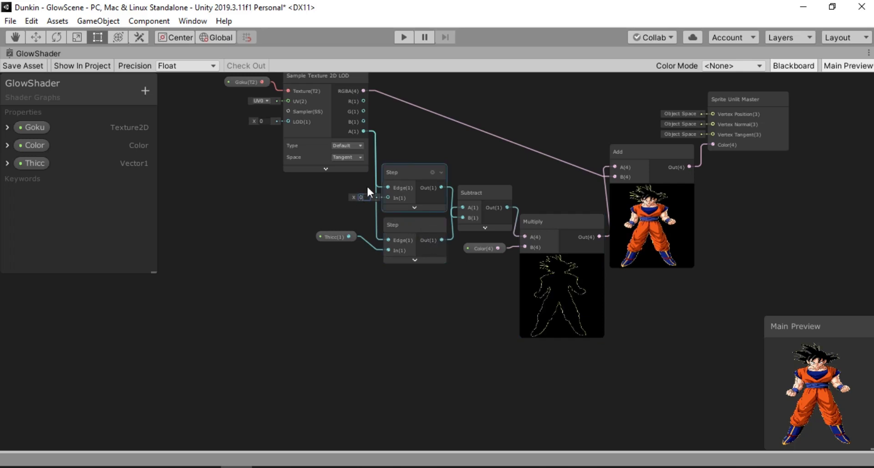
click(280, 199)
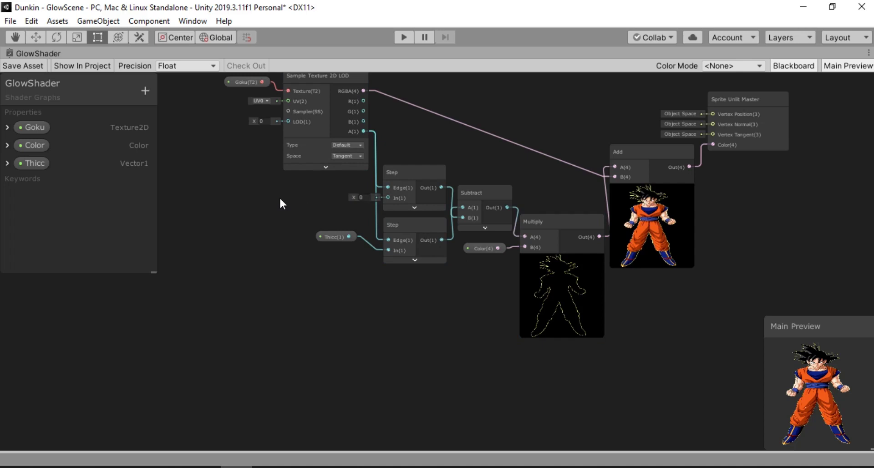
Step: Add a Time node left of the Step nodes and wire Sine Time into the upper Step input
right_click(279, 195)
click(325, 205)
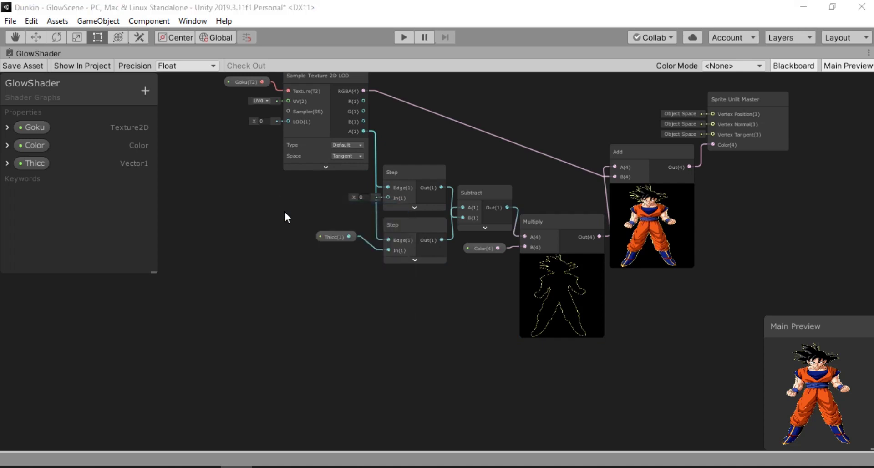
text(time)
key(Return)
drag(290, 214, 217, 190)
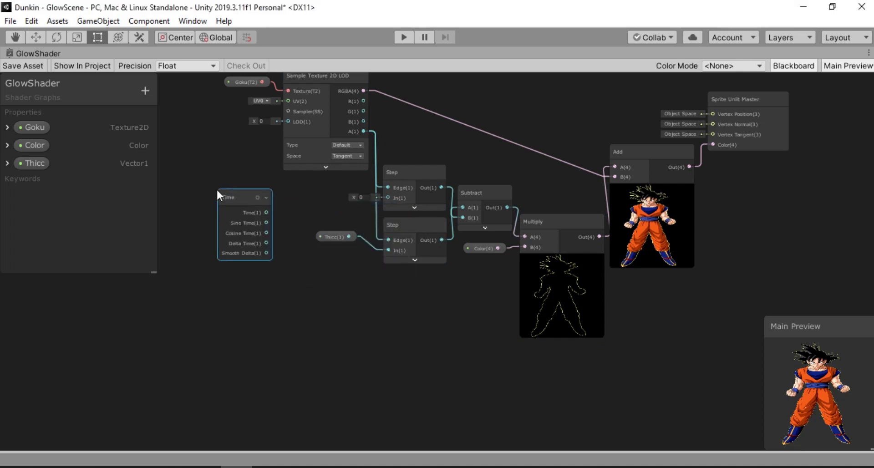
scroll(299, 202, up, 2)
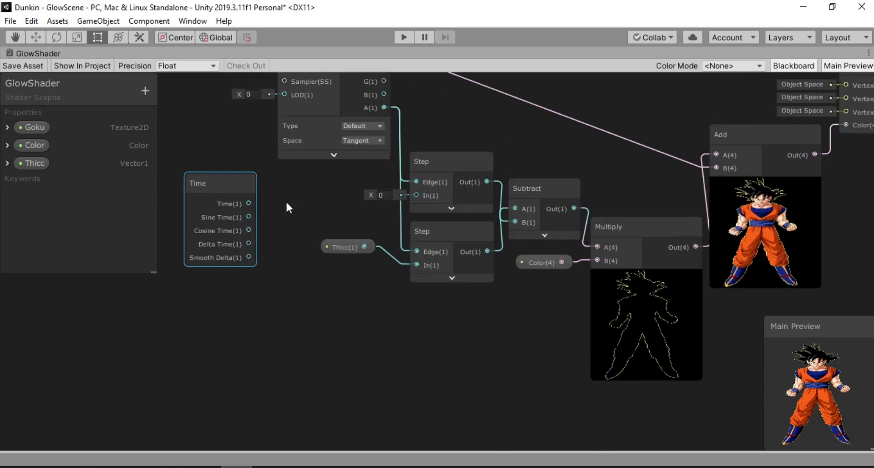
drag(211, 182, 203, 179)
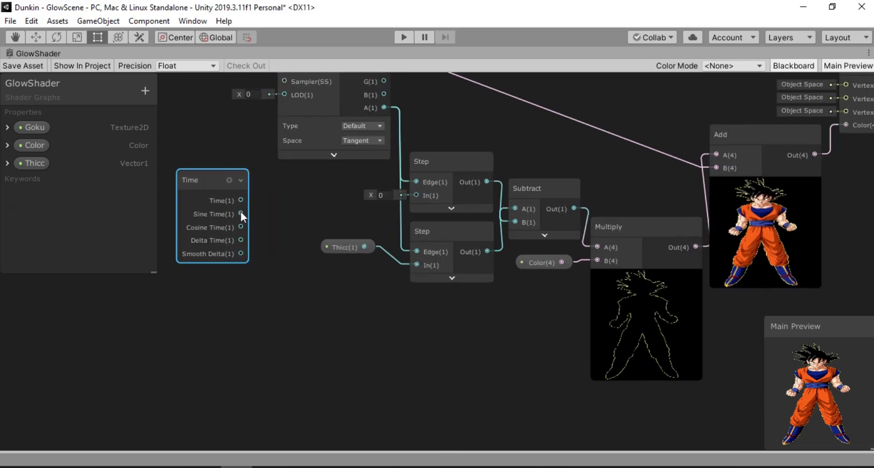
drag(241, 213, 416, 195)
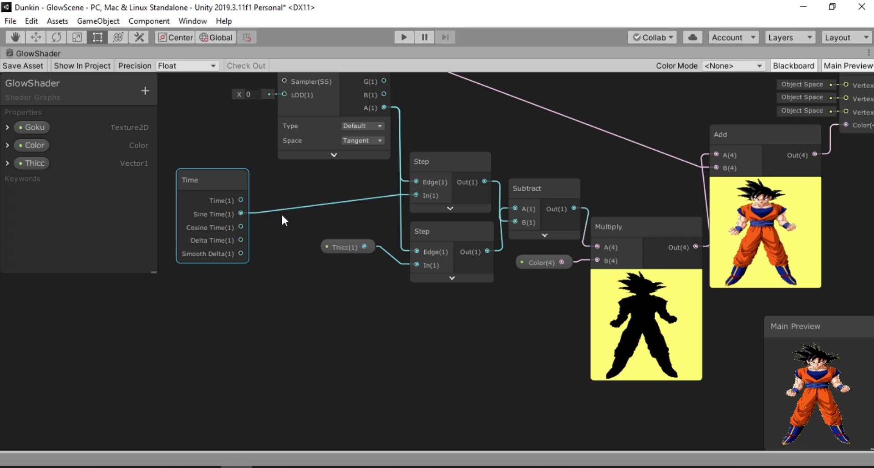
drag(240, 212, 270, 211)
Step: Create a Remap node fed by Sine Time and shift it with the Time node left
text(re)
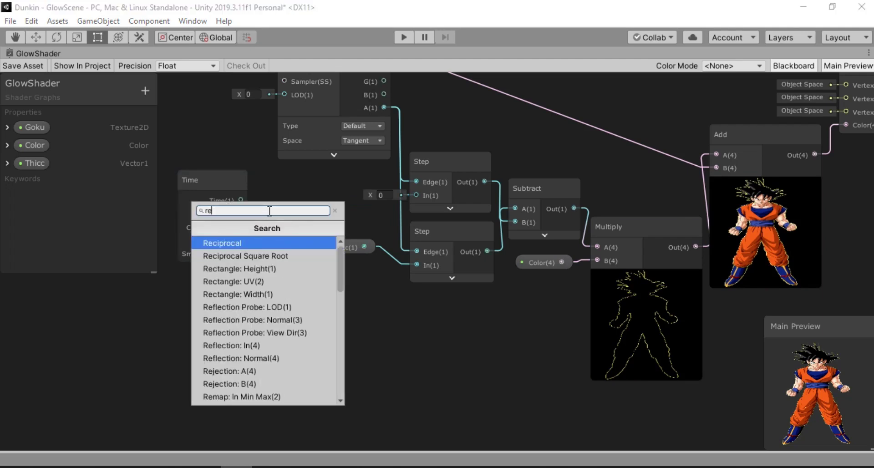
text(m)
key(Down)
key(Return)
drag(302, 213, 299, 269)
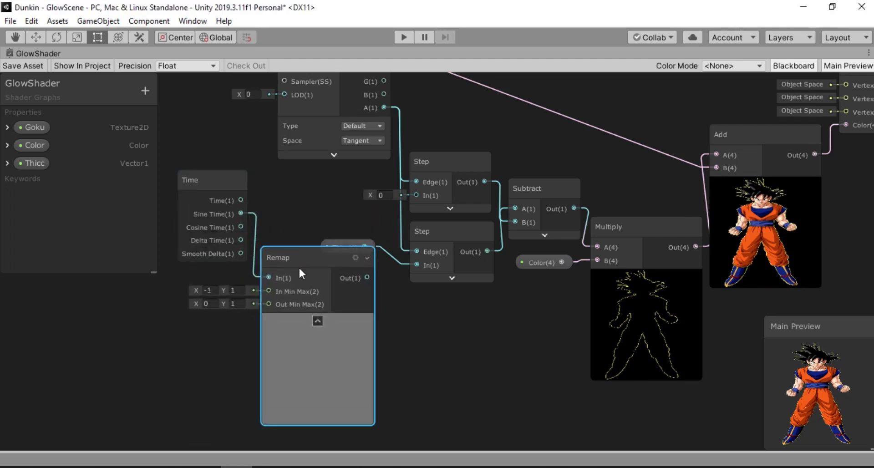
click(315, 336)
drag(164, 141, 277, 279)
scroll(330, 364, down, 3)
drag(228, 198, 201, 197)
click(239, 323)
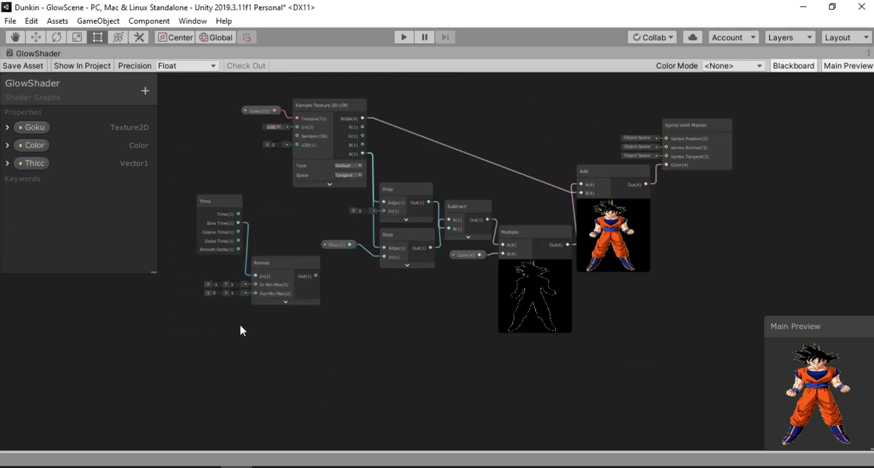
scroll(242, 302, up, 2)
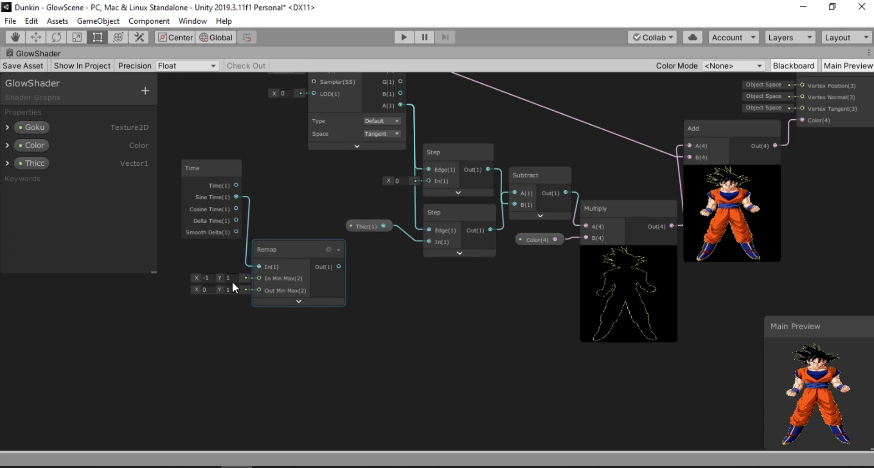
Step: Connect Remap's output to the upper Step input, set its output maximum to .95, and save
click(213, 291)
drag(292, 248, 287, 247)
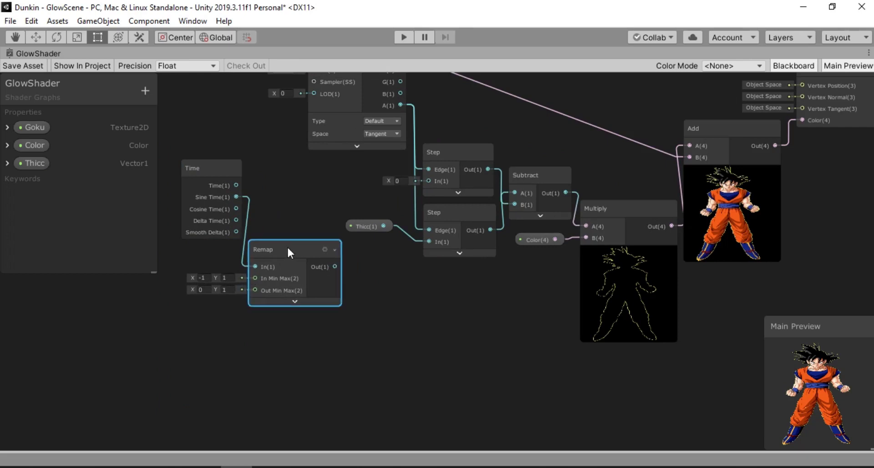
drag(335, 266, 429, 181)
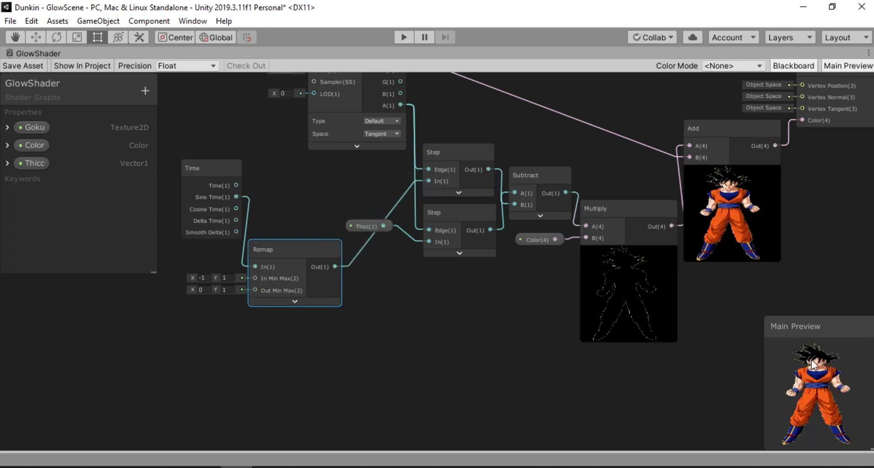
click(228, 290)
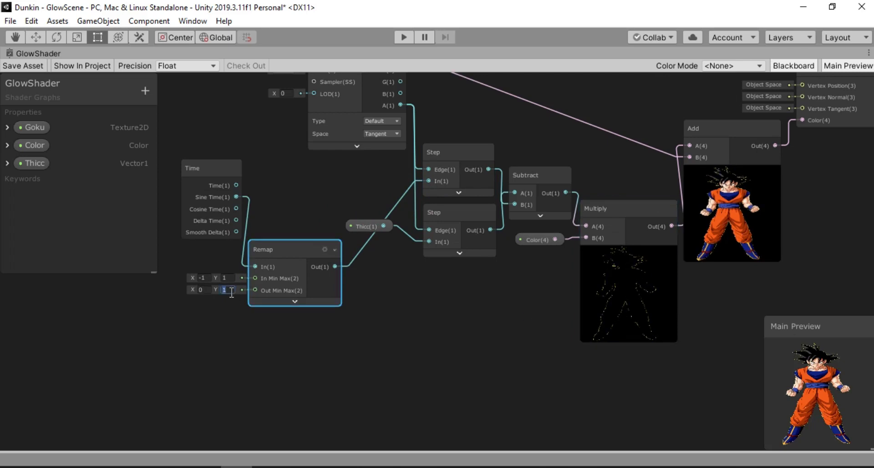
text(.95)
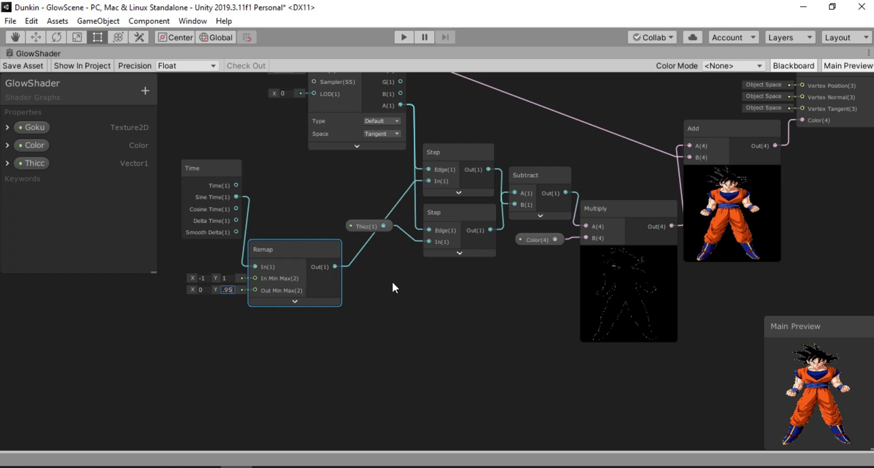
click(31, 62)
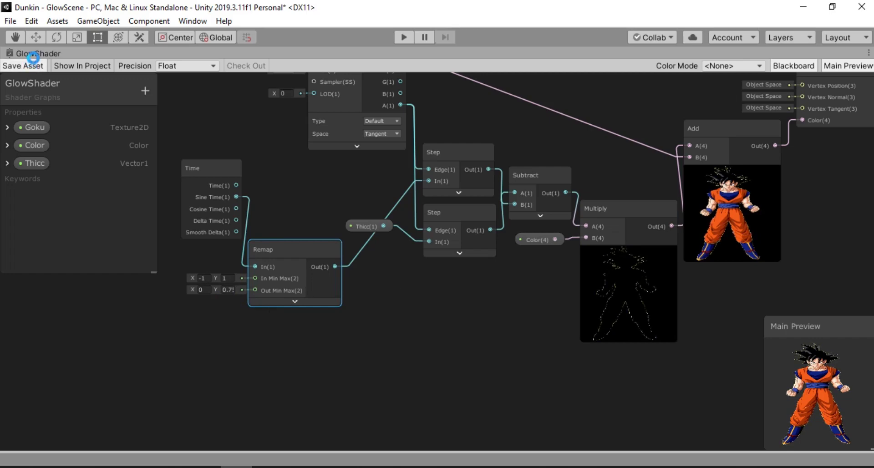
Step: Restore the Shader Graph panel to normal size and play-test the scene to watch the glow pulse
double_click(34, 55)
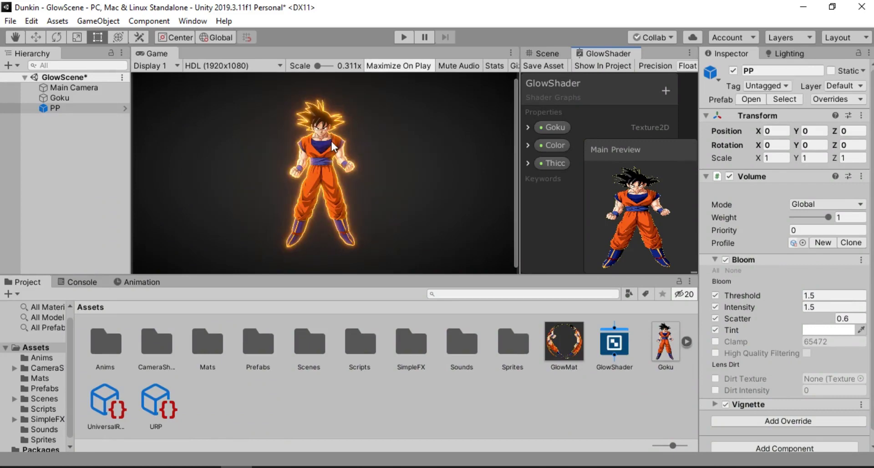
click(404, 38)
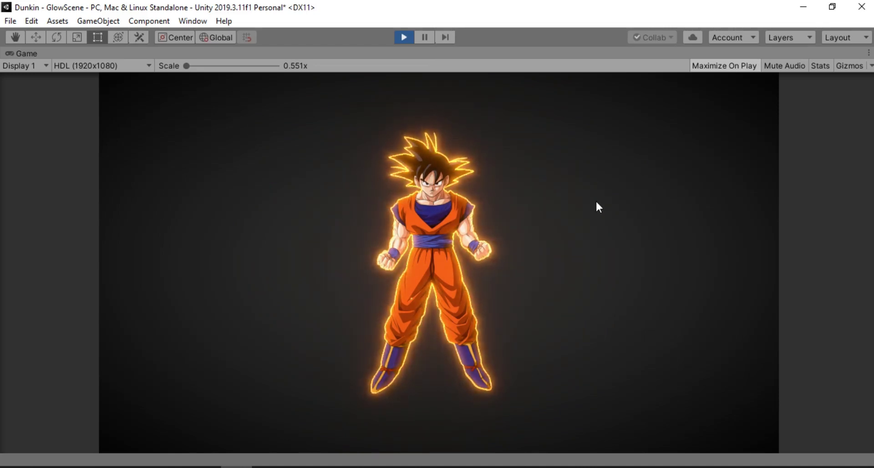
click(404, 37)
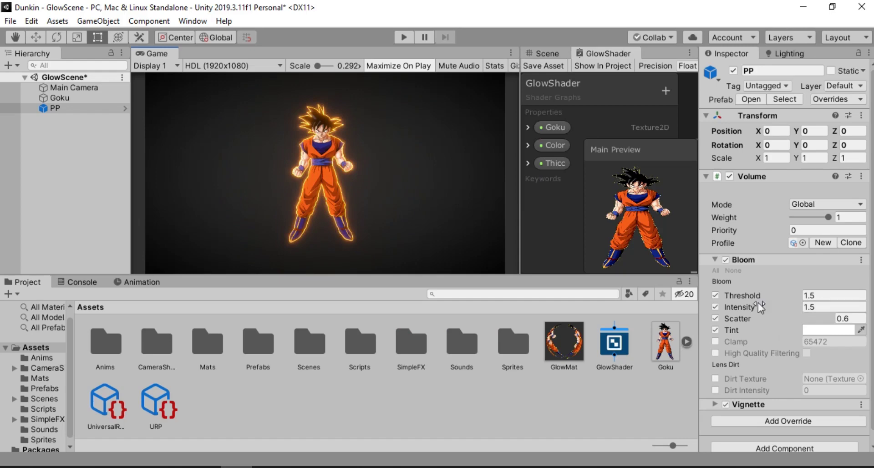
Step: Set Bloom Intensity 2, Scatter 0.8 and Threshold 2, then play-test the brighter glow again
drag(758, 305, 773, 296)
click(814, 307)
text(2)
click(855, 318)
text(.87)
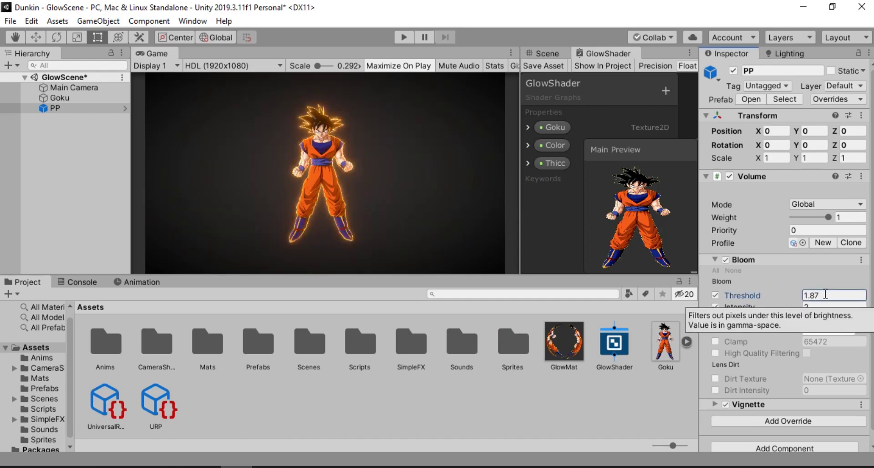
click(815, 295)
text(3)
key(BackSpace)
text(2)
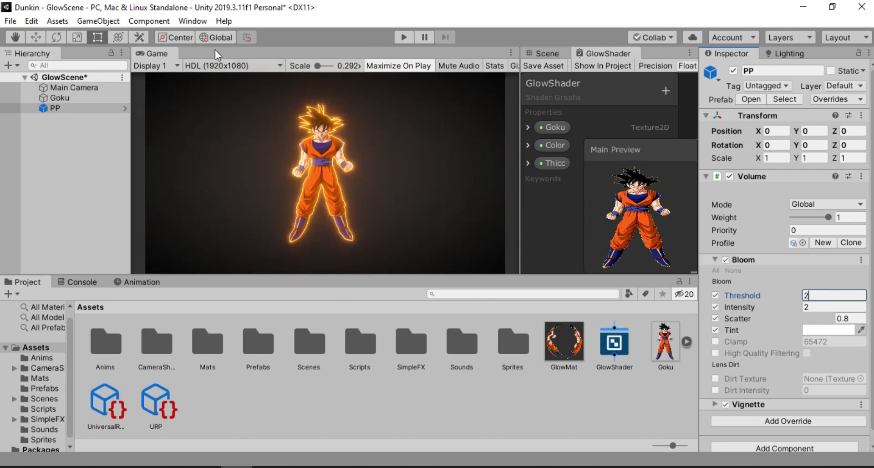
click(405, 36)
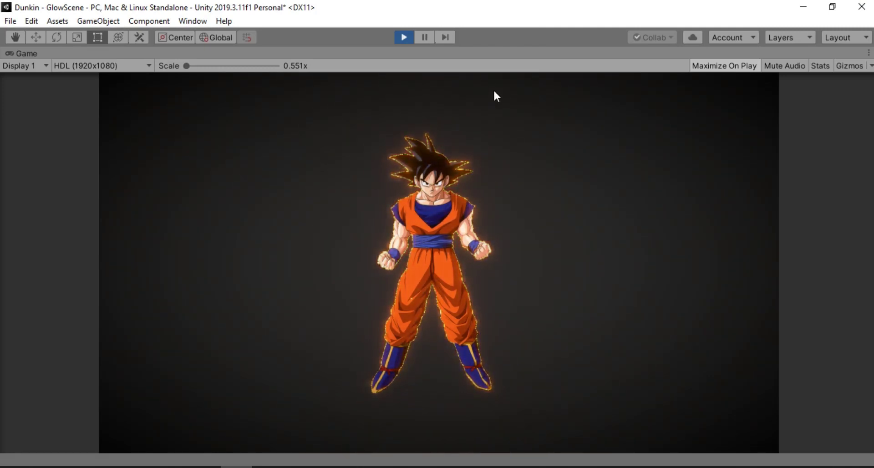
click(407, 36)
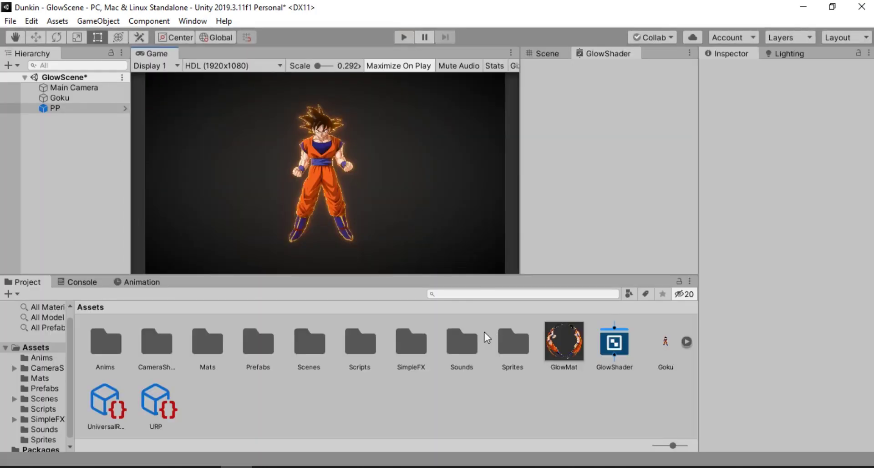